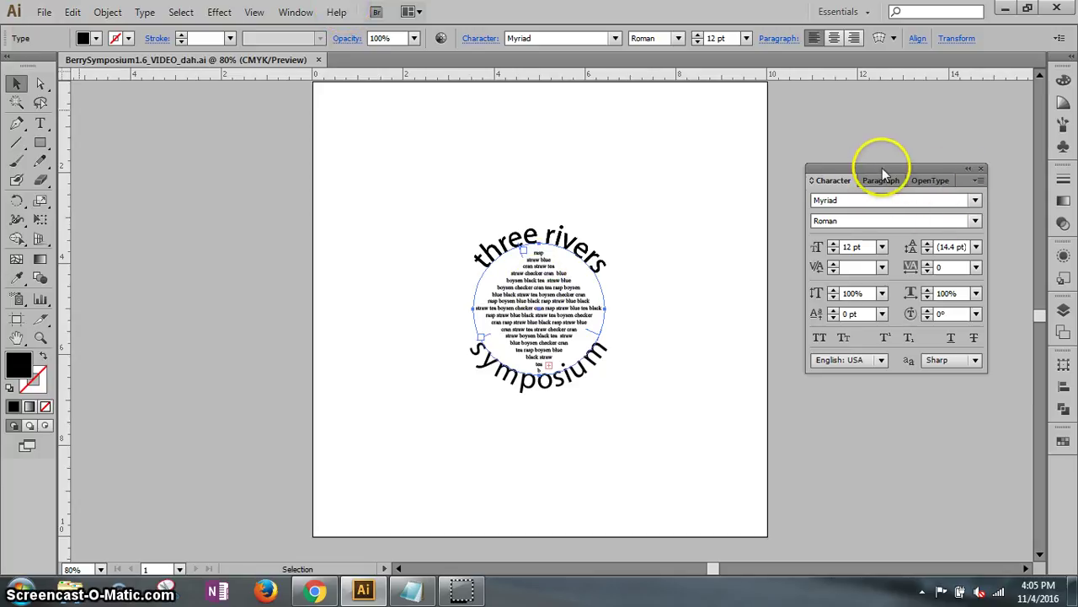
- Close the character formatting settings and turn on View > Guides > Show Guides
left_click(980, 168)
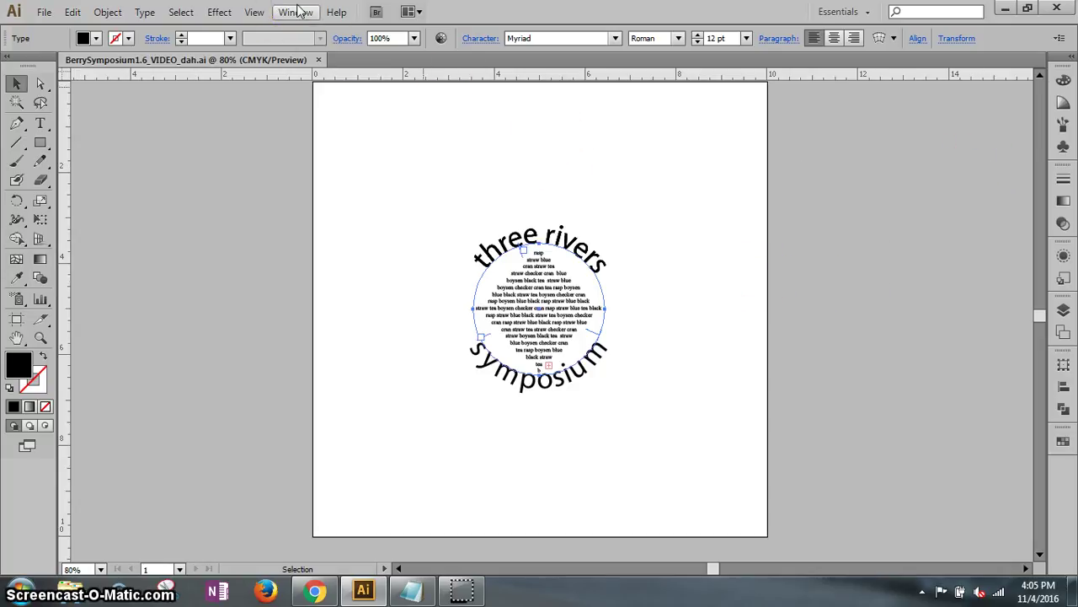
left_click(530, 222)
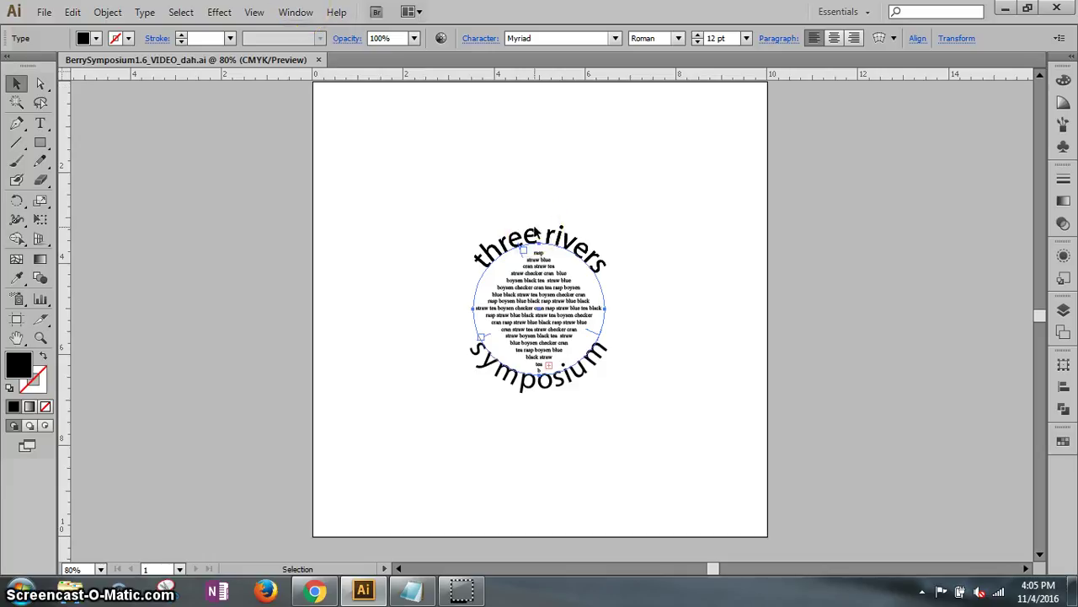
left_click(254, 13)
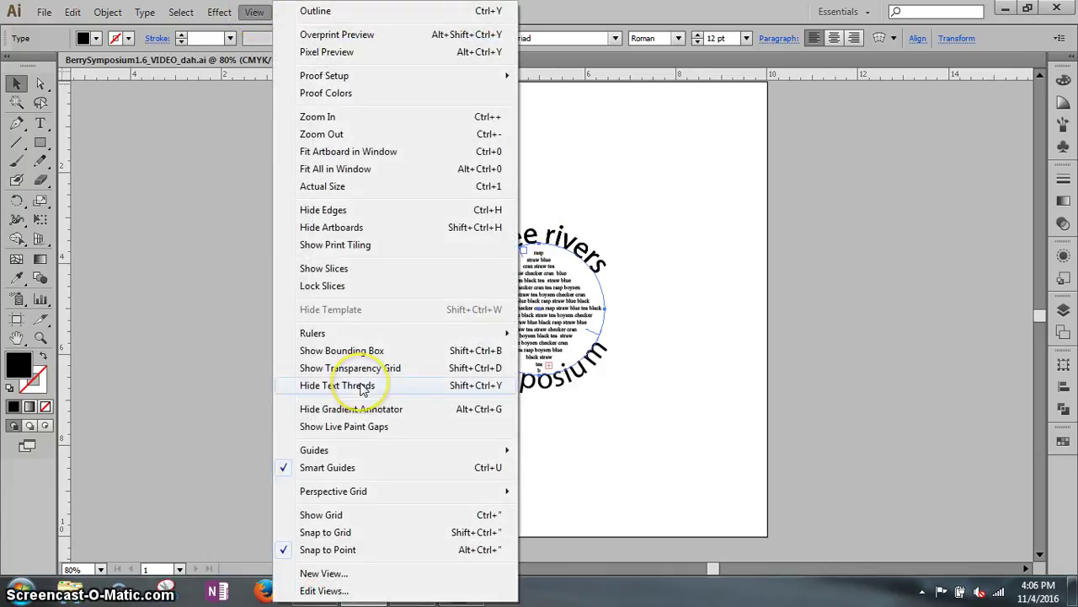
mouse_move(354, 451)
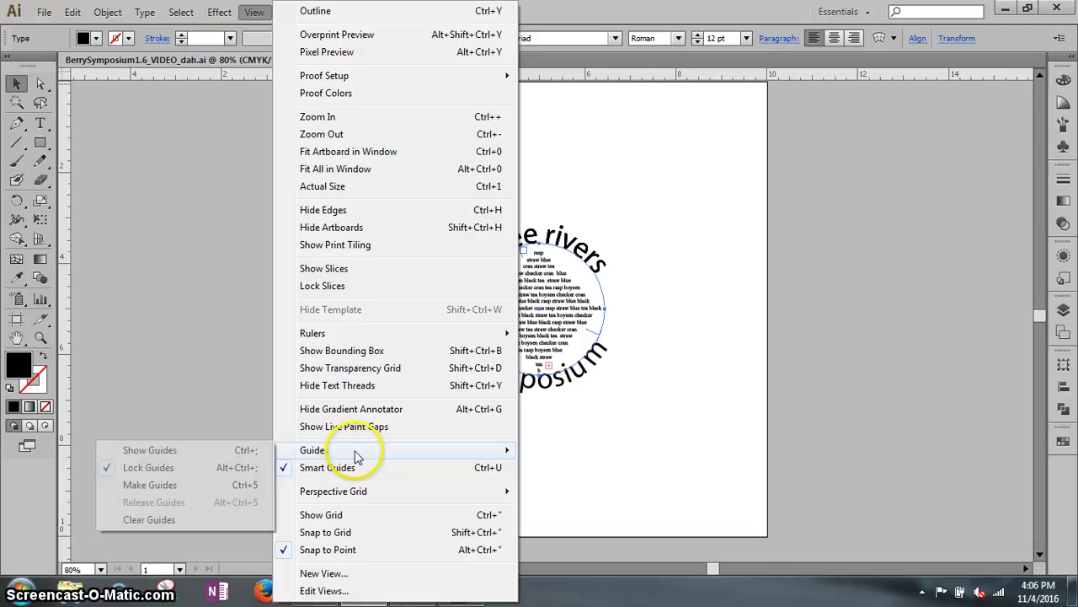
left_click(222, 453)
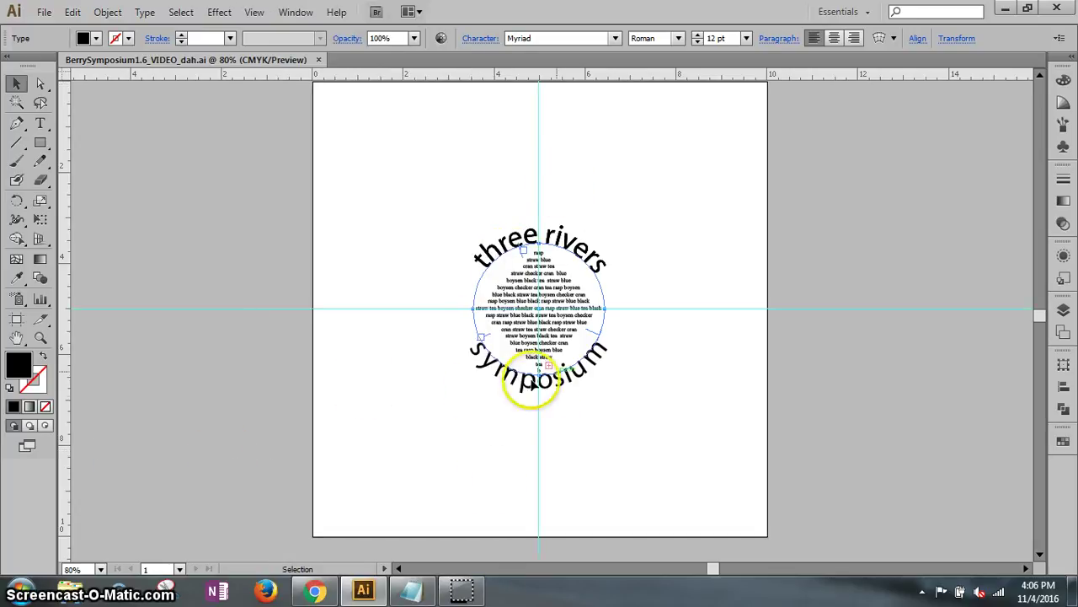
- Zoom in on the circular text design, then return to the Selection tool
left_click(41, 337)
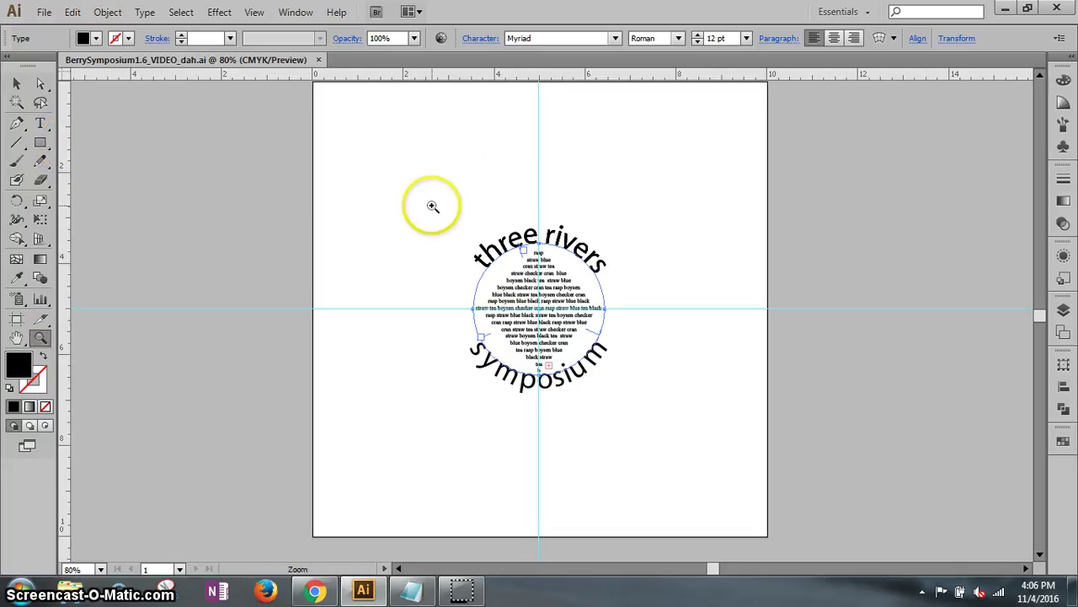
left_click_drag(432, 205, 650, 424)
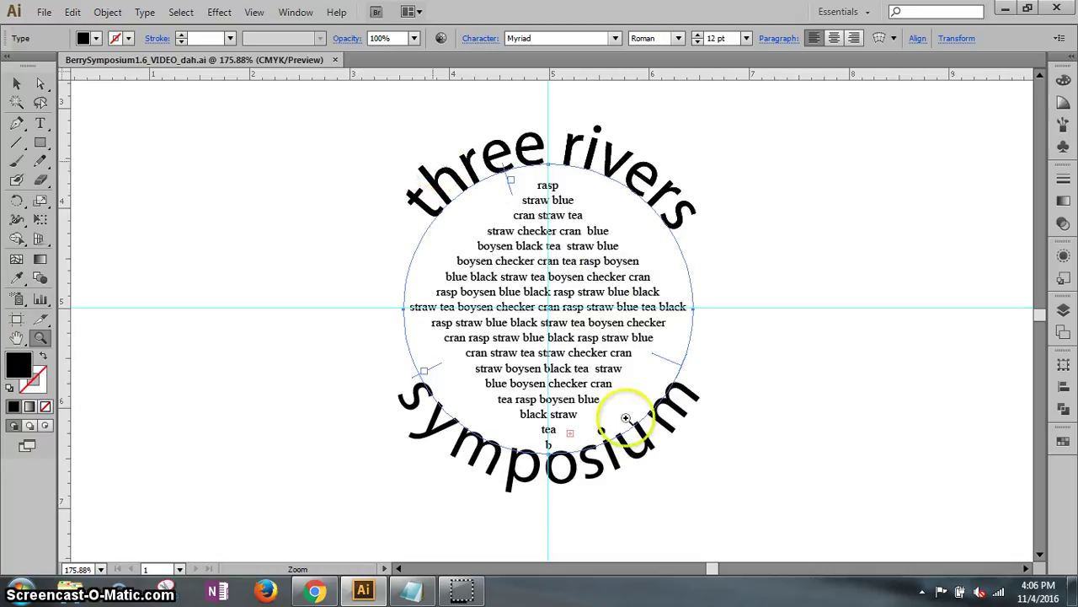
left_click(17, 85)
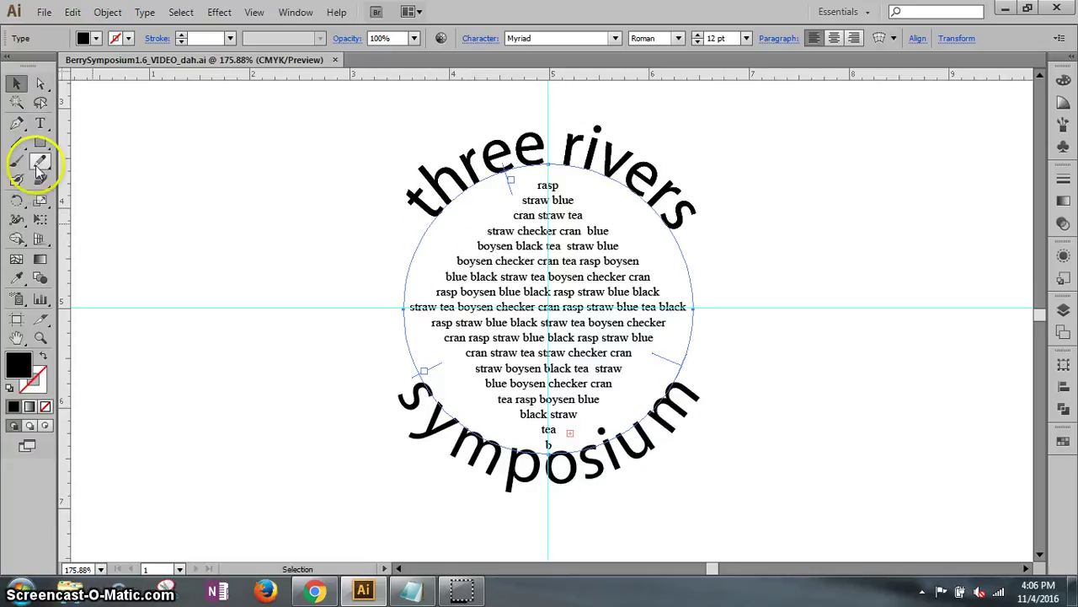
- Draw a 4 in by 4 in circle with the Ellipse tool on the artboard
left_click(40, 145)
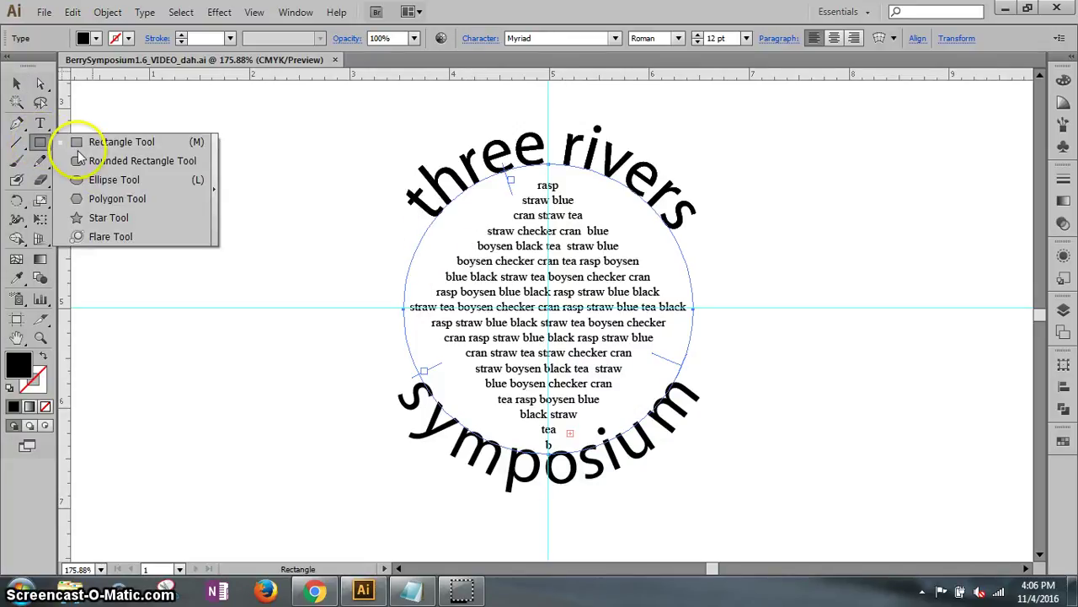
left_click(132, 178)
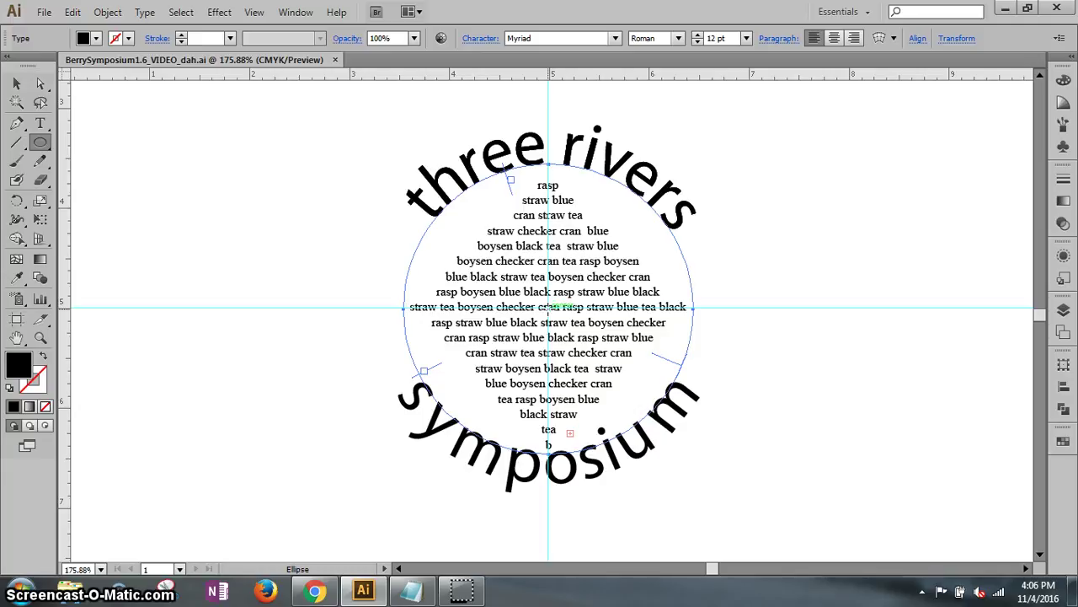
left_click(549, 307)
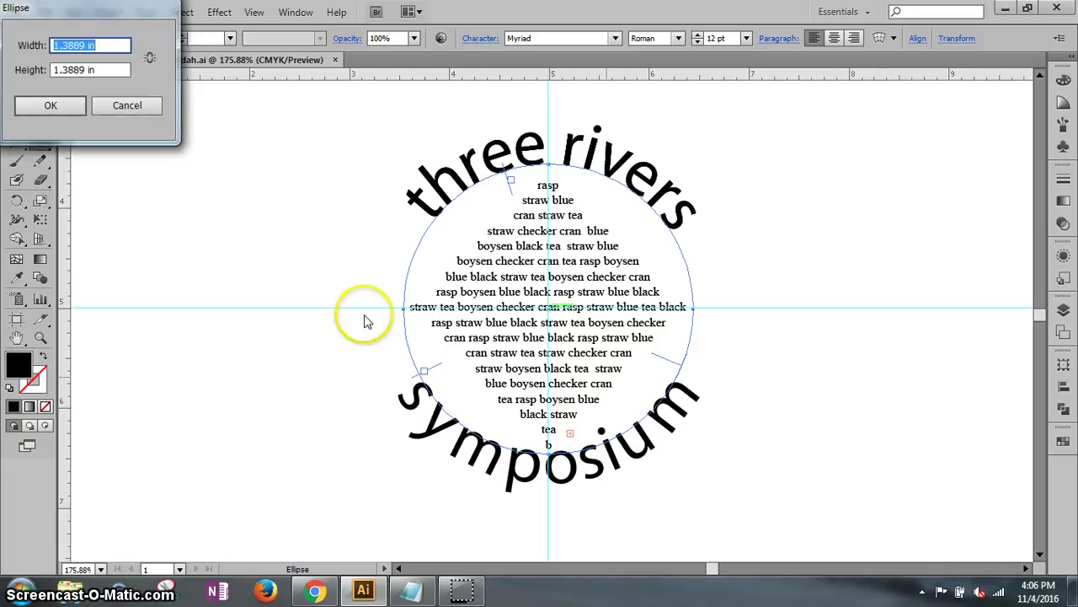
type("4")
key("Tab")
type("4")
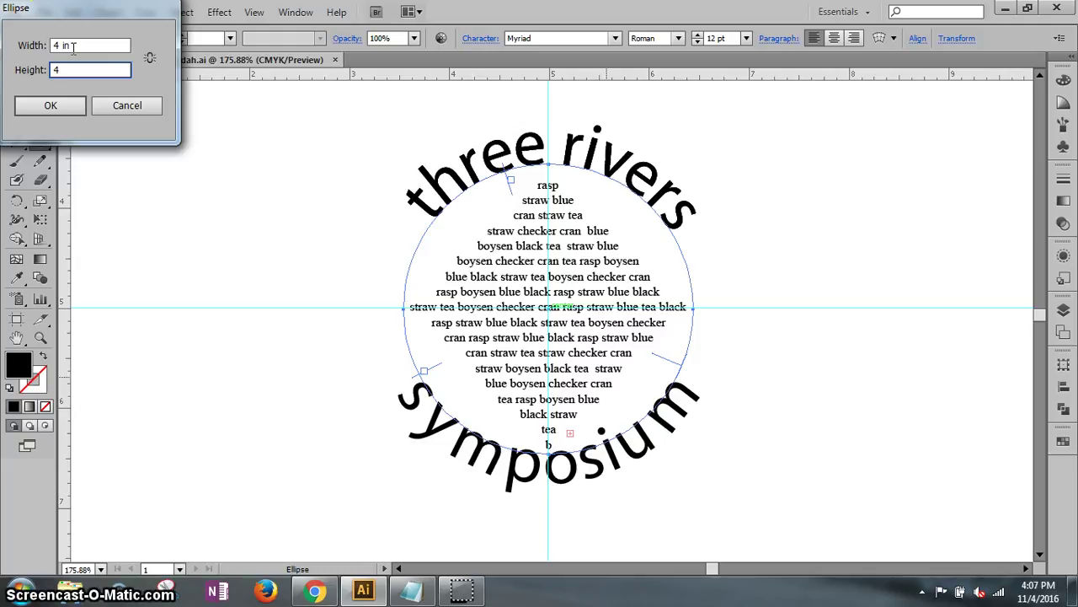
left_click(59, 107)
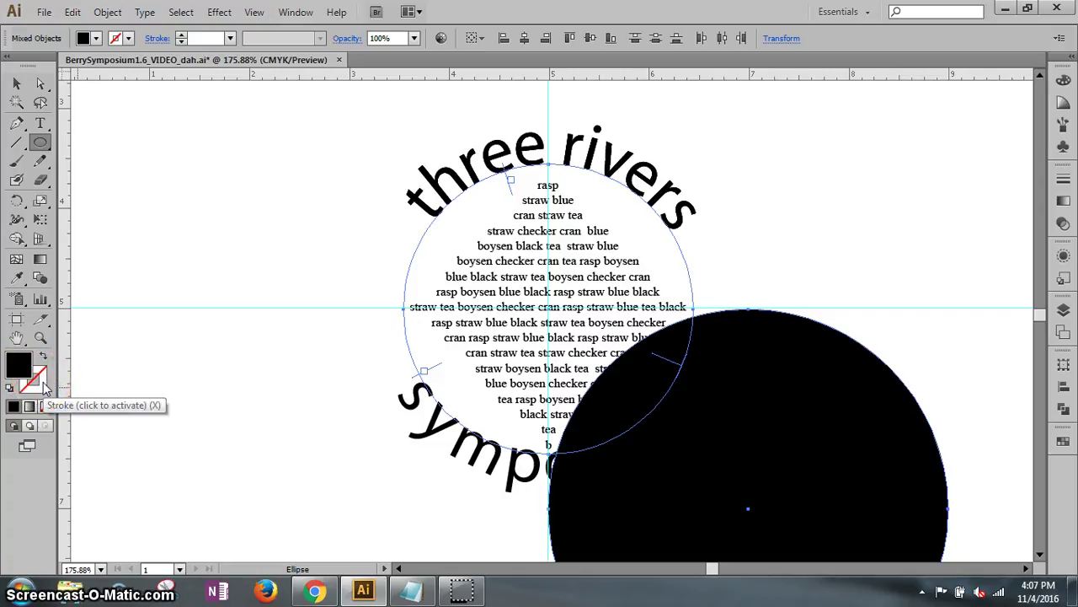
- Select the black circle and undo an unwanted move of it
left_click(40, 161)
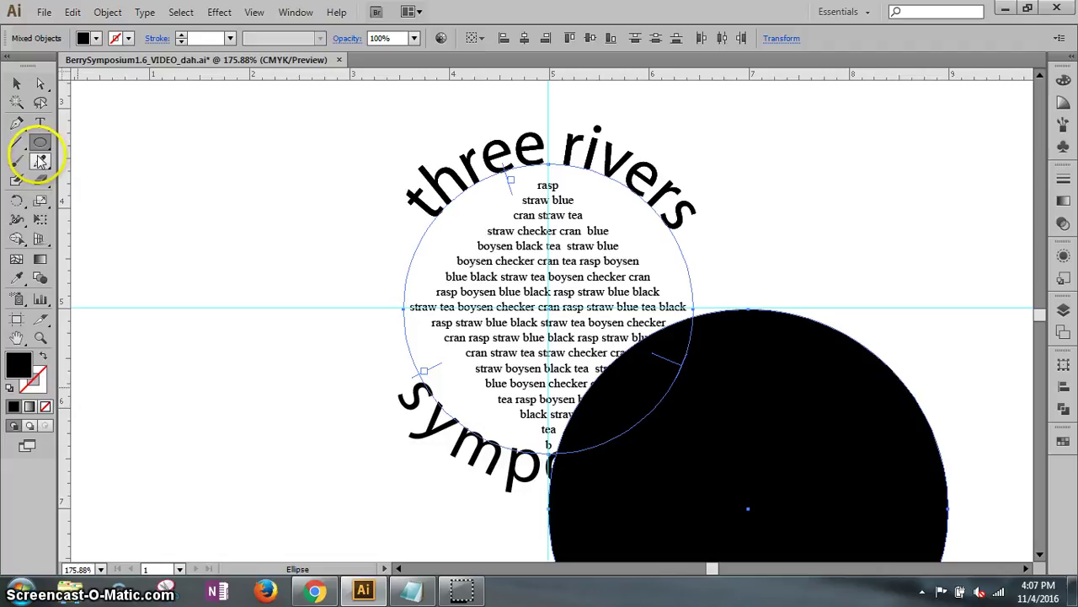
left_click(17, 82)
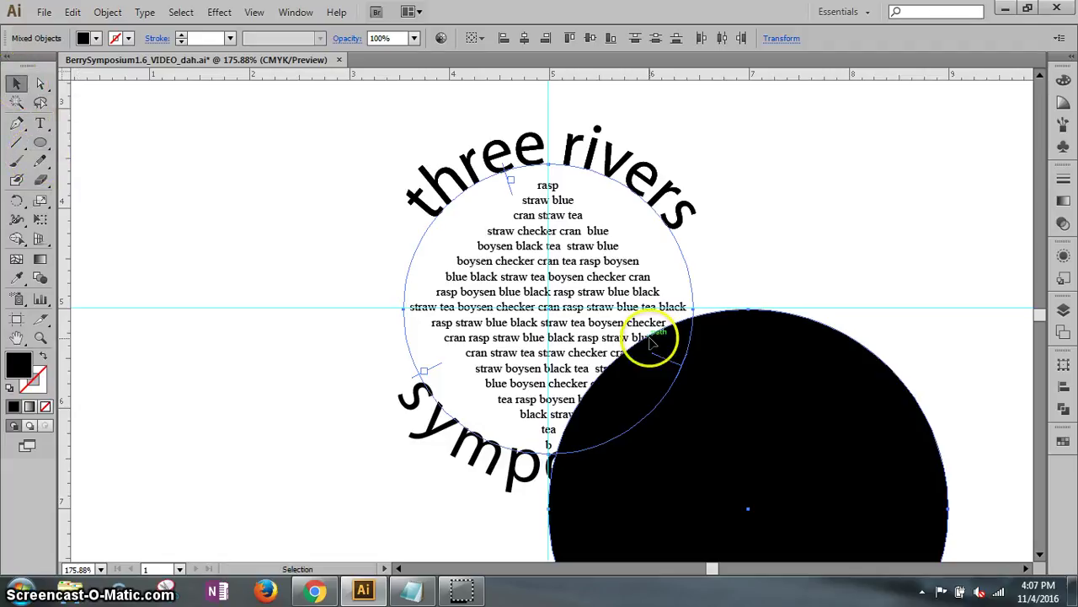
left_click(761, 343)
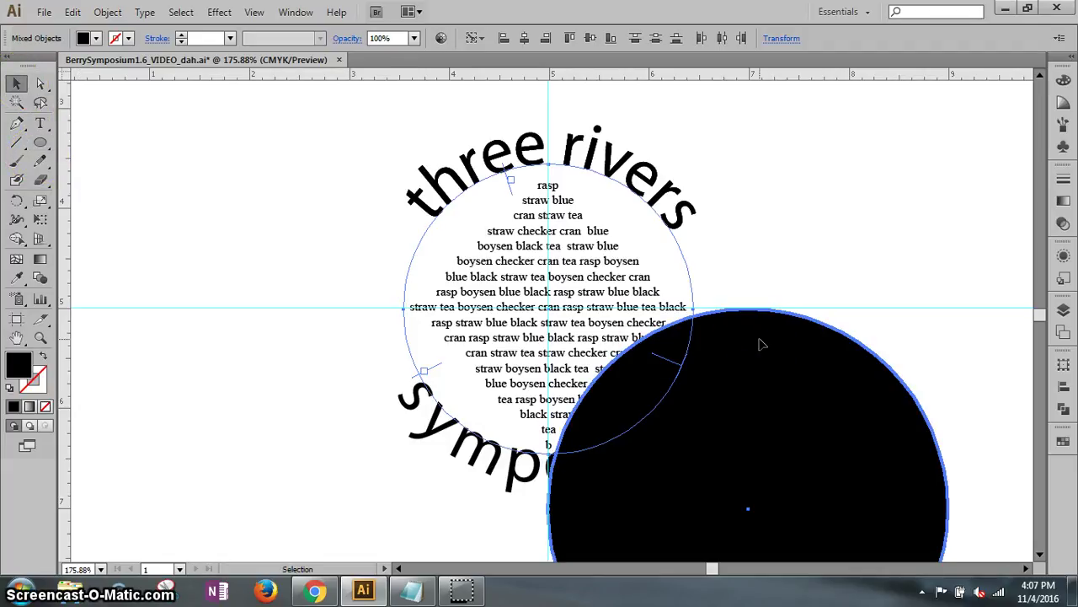
left_click_drag(760, 343, 645, 264)
key("a")
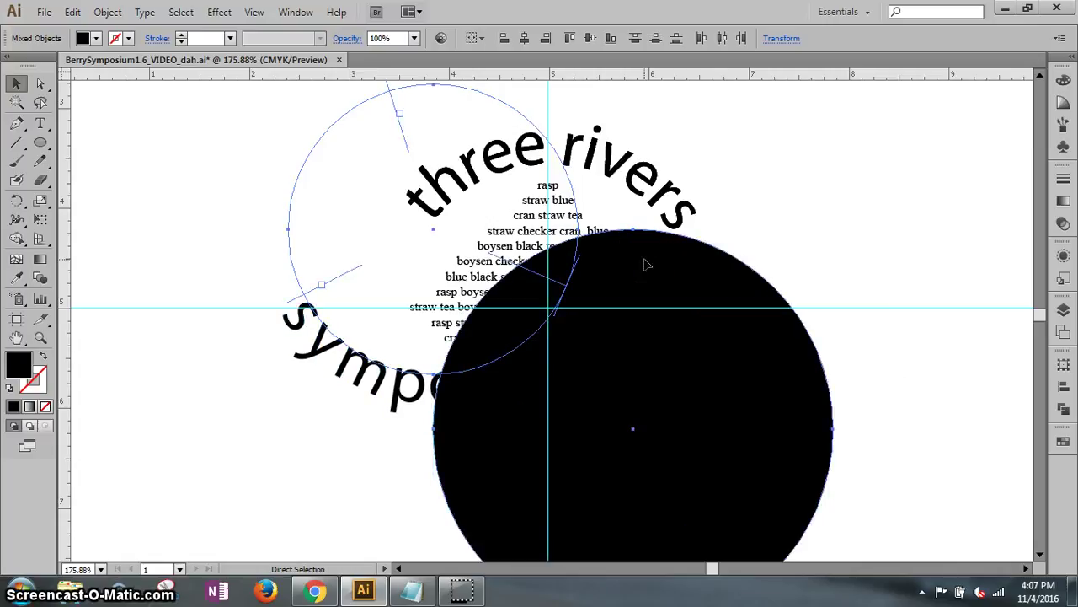
key("ctrl+z")
- Drag the black circle until its centre snaps onto the guide intersection
left_click(807, 180)
left_click(804, 386)
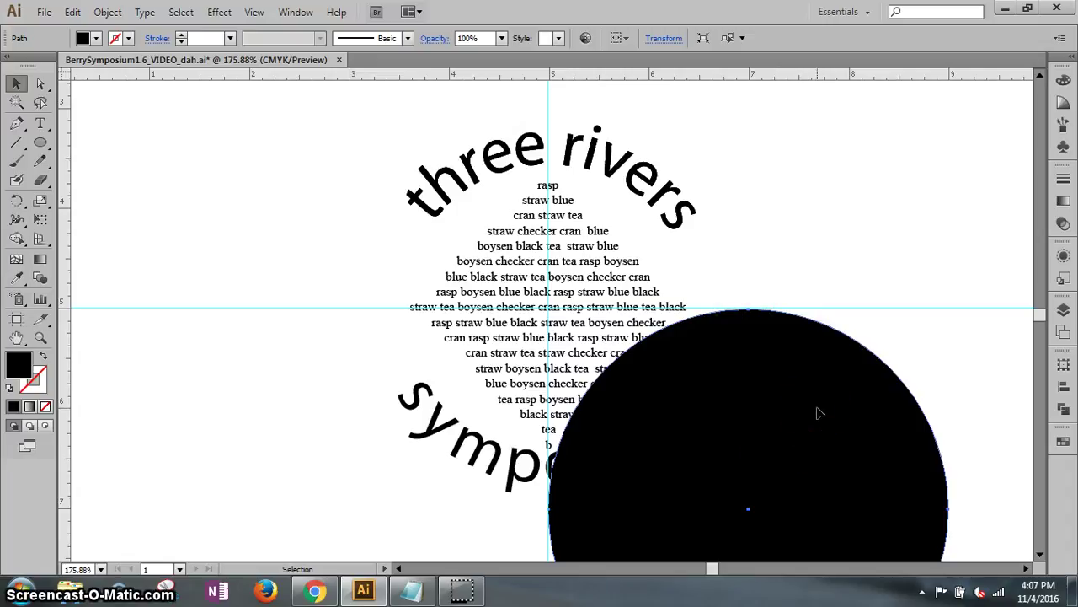
left_click(797, 396)
left_click_drag(796, 396, 617, 210)
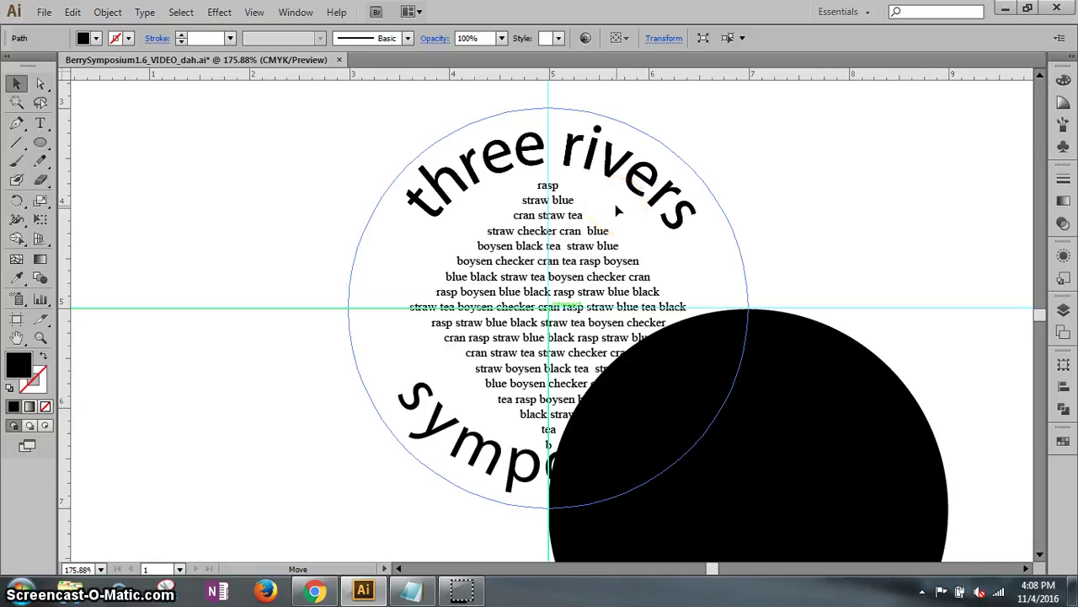
left_click_drag(616, 211, 615, 210)
left_click(592, 219)
left_click(543, 393)
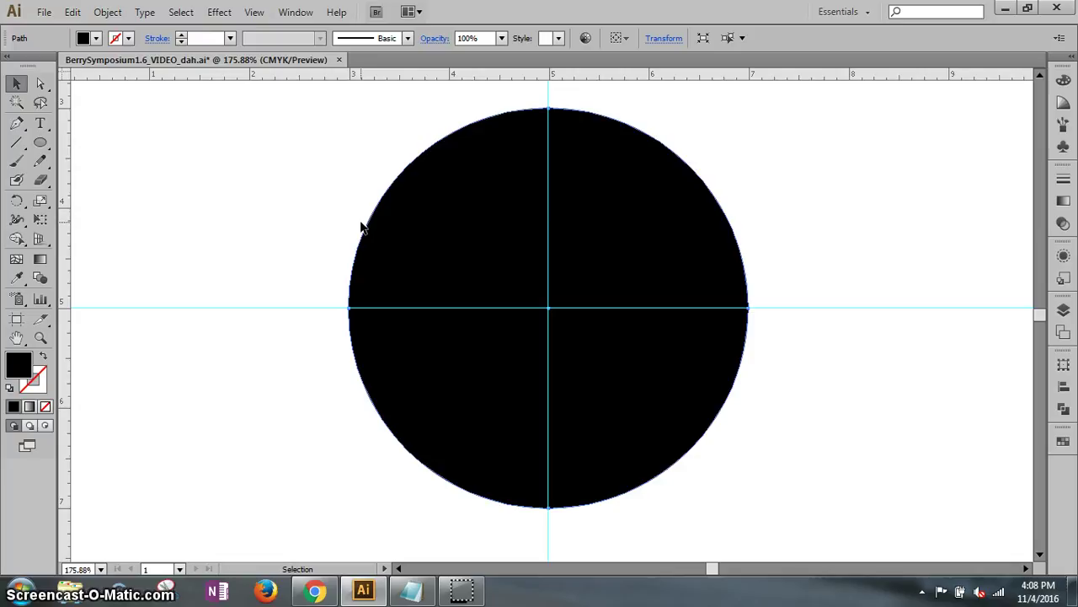
- Hide the guides using View > Guides
left_click(253, 12)
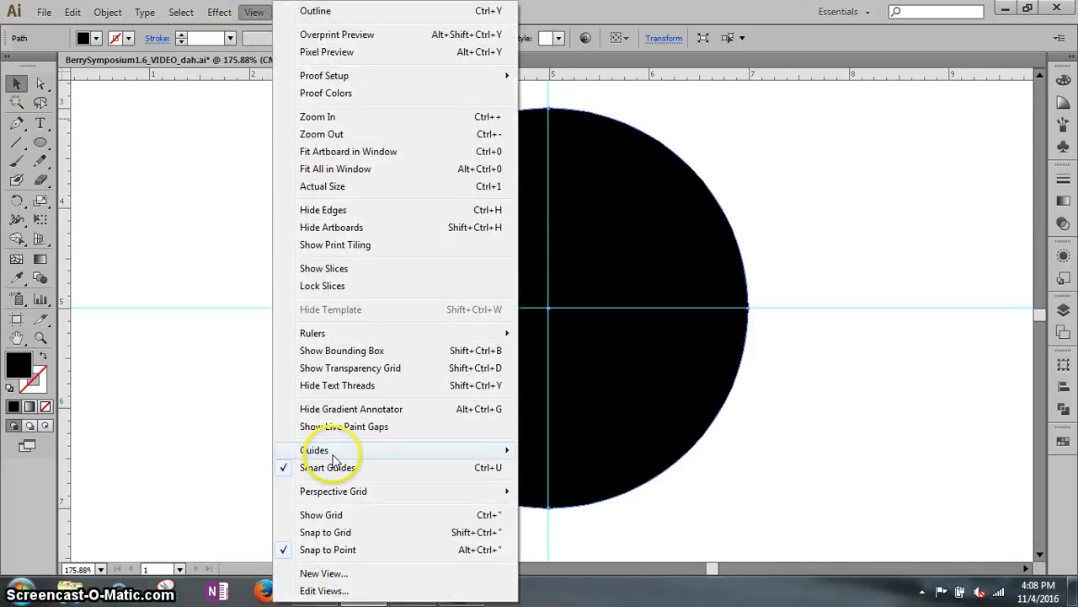
mouse_move(345, 452)
left_click(246, 449)
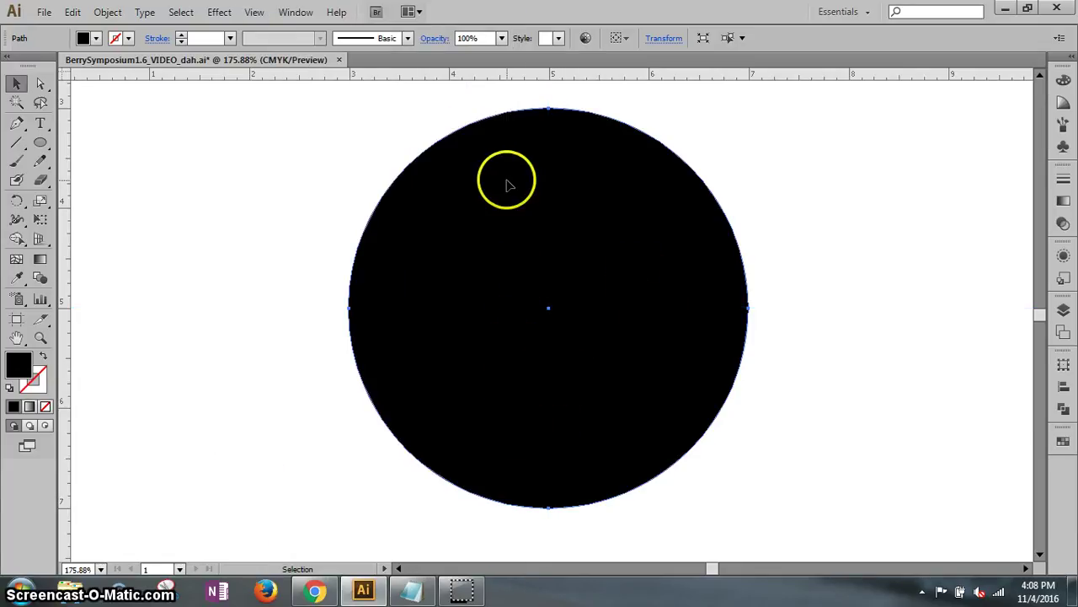
- Open the Gradient panel, close it again, and reorder the collapsed panel groups in the dock
left_click(299, 12)
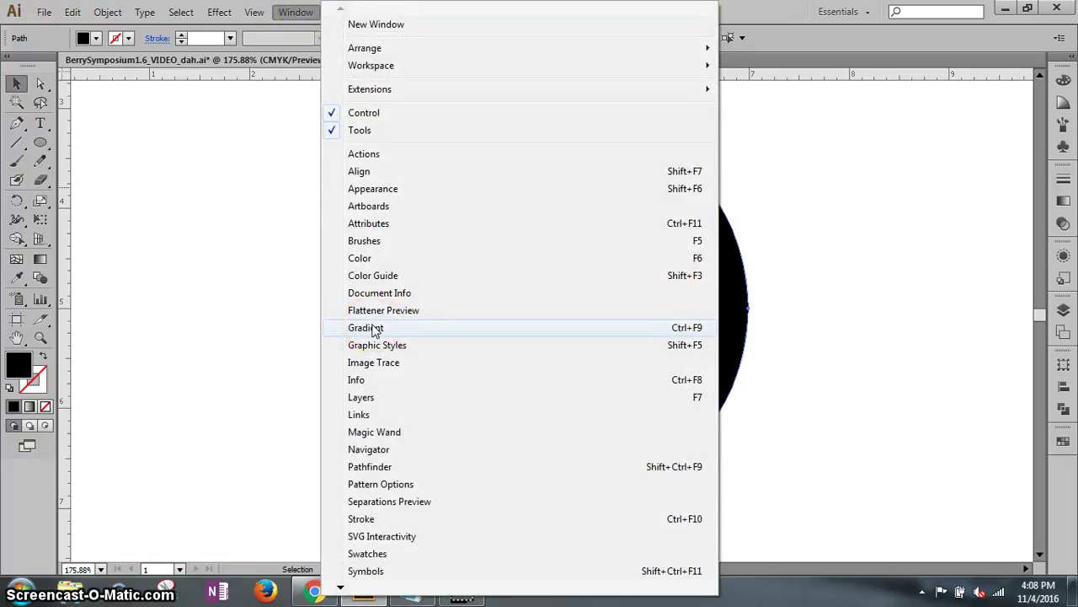
left_click(375, 330)
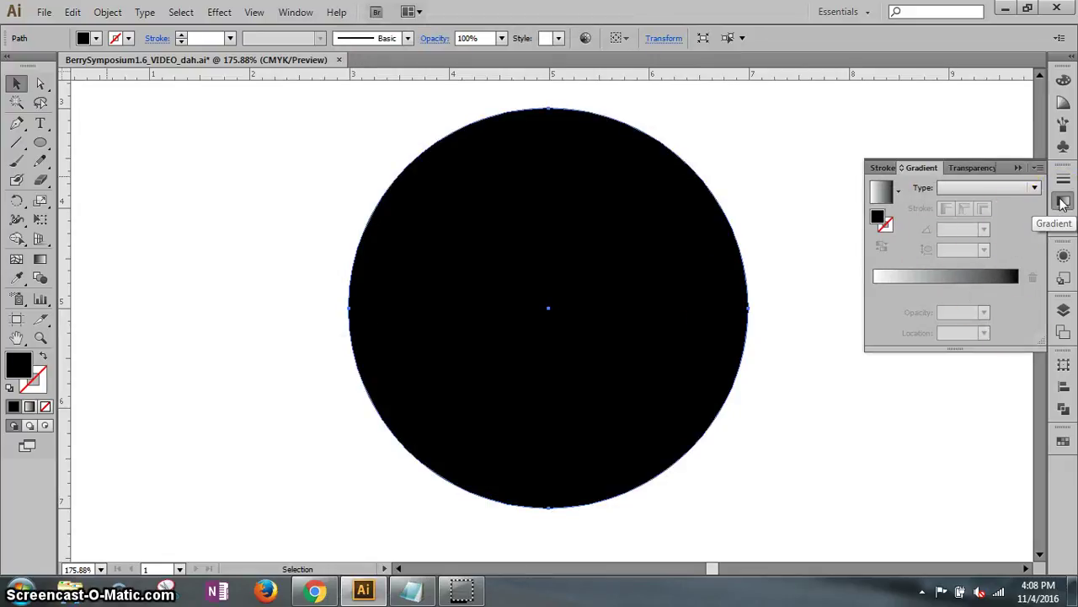
left_click(1019, 169)
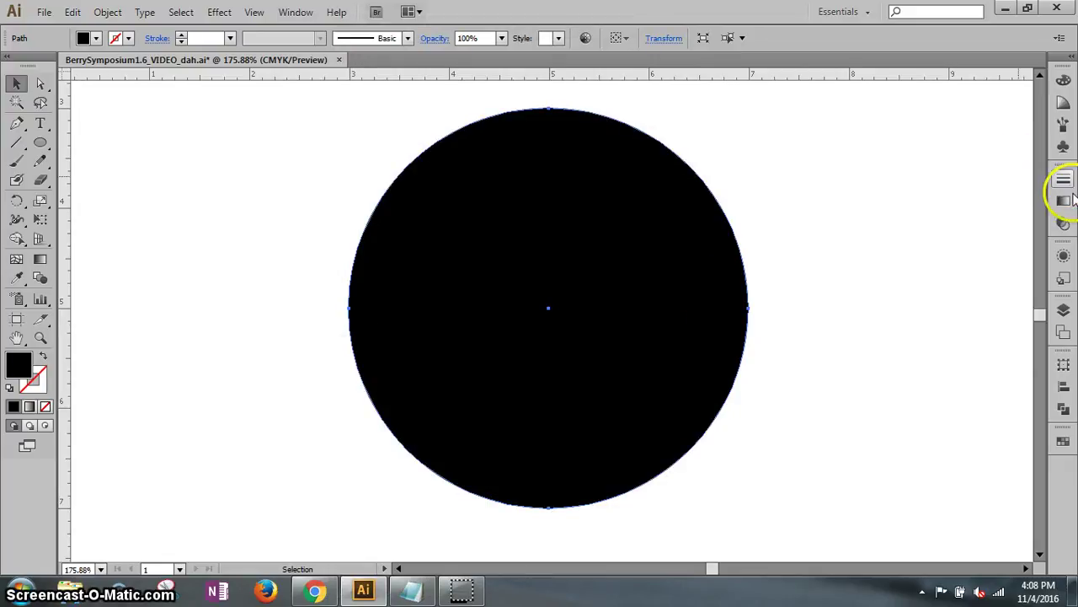
left_click(1064, 202)
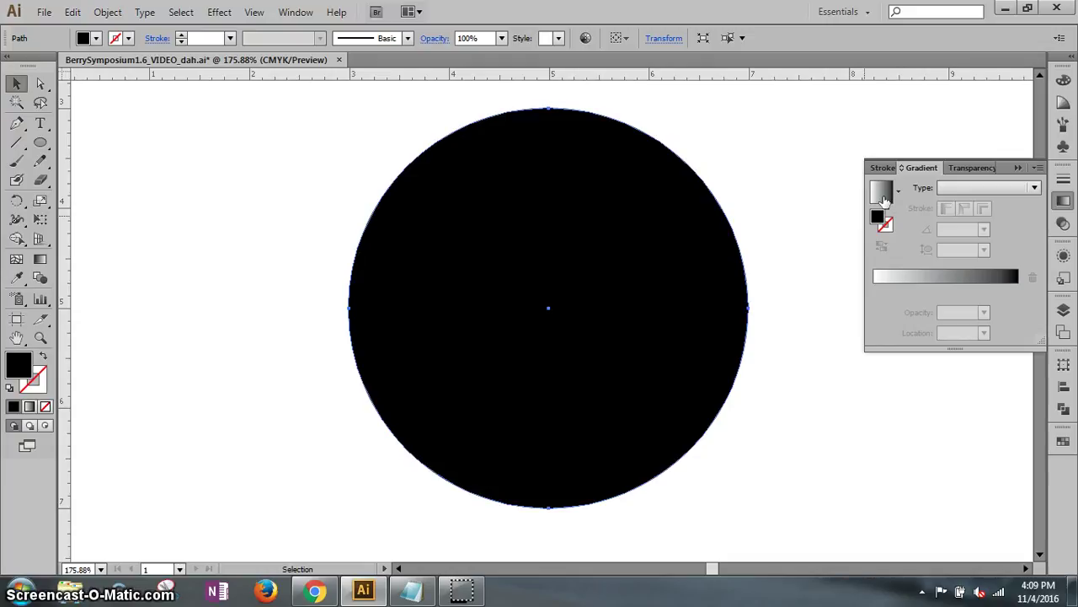
left_click(1017, 168)
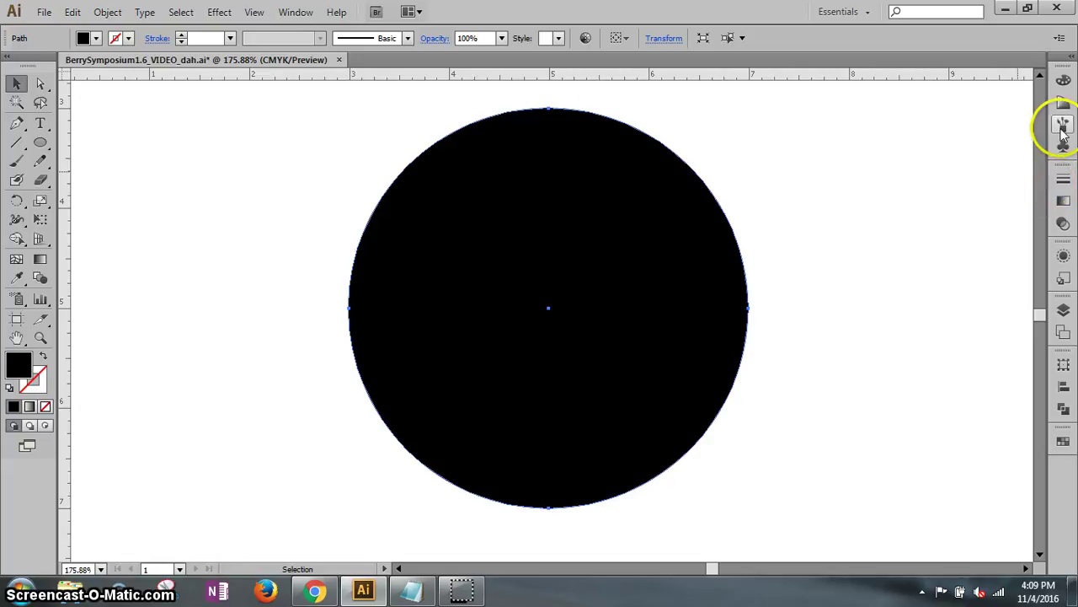
left_click(1064, 82)
left_click_drag(1064, 82, 1064, 125)
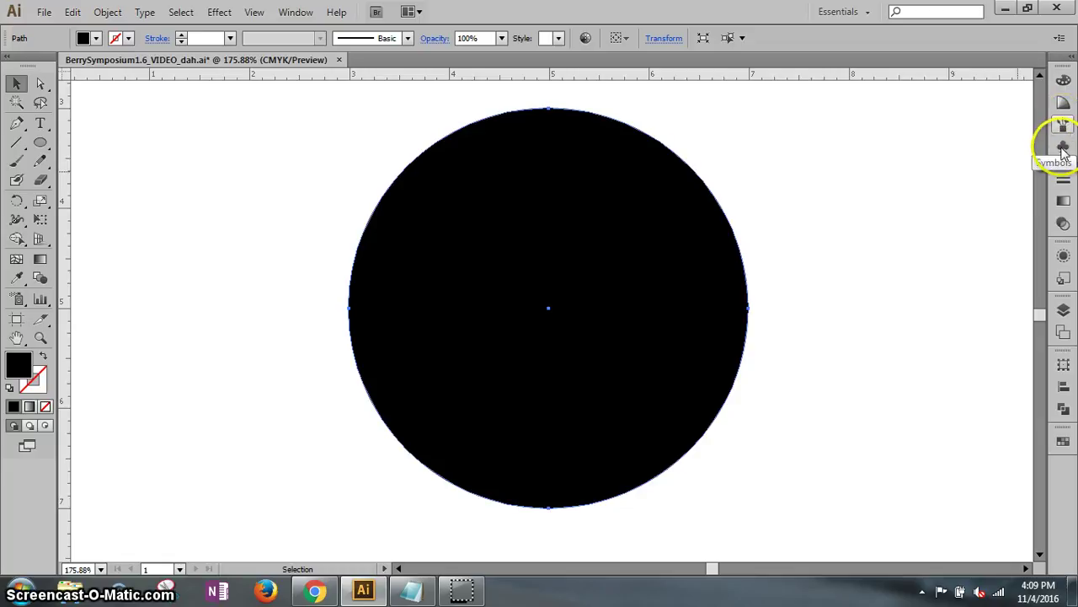
- Show the Swatches and fill the circle with the Blended Rainbow gradient
left_click(295, 12)
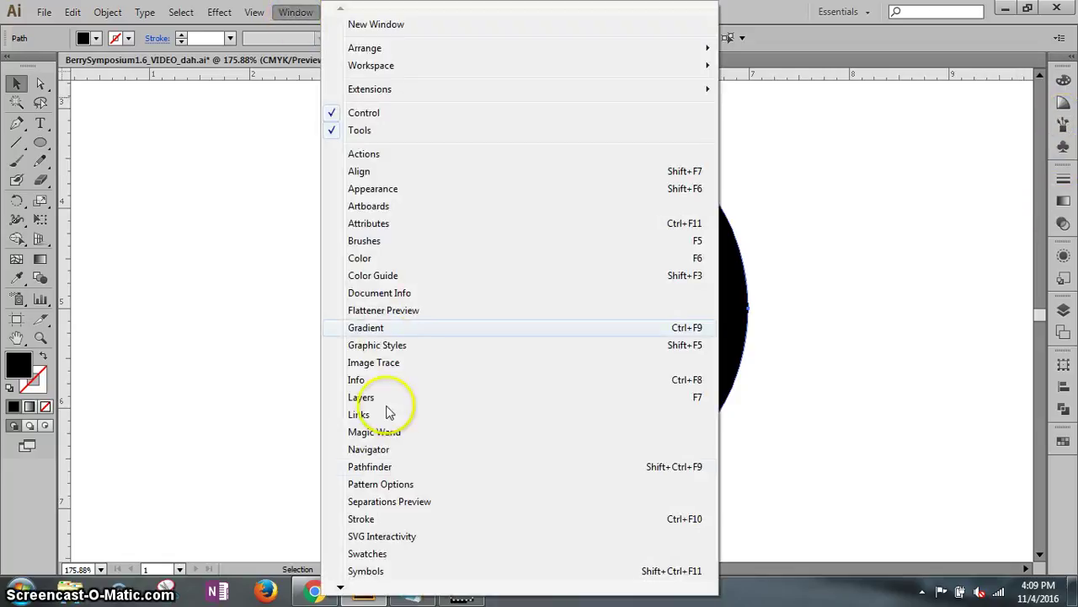
left_click(367, 554)
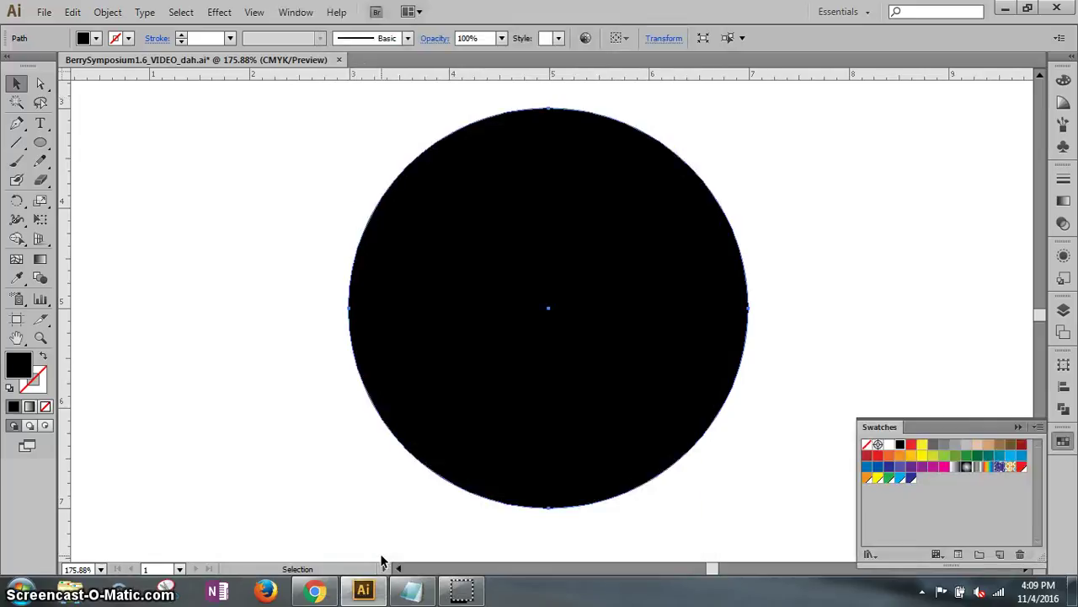
left_click(1063, 444)
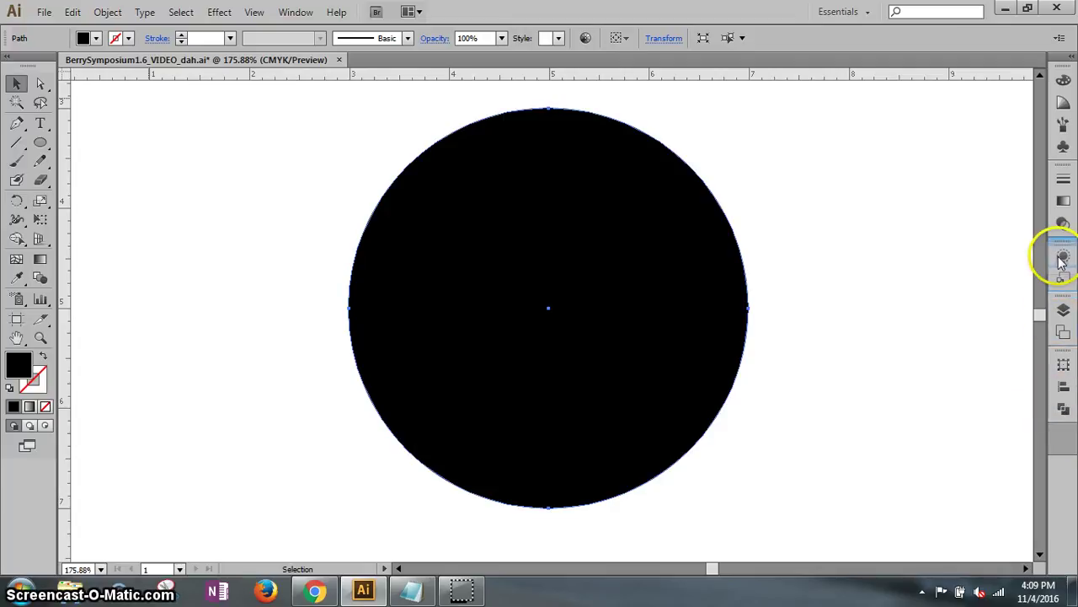
left_click(1064, 209)
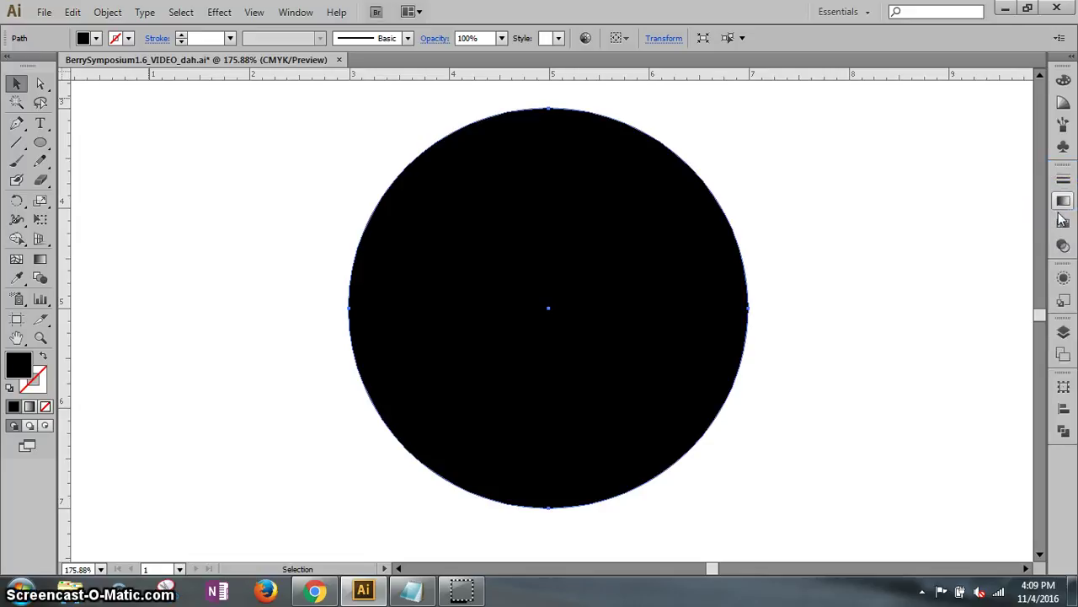
left_click(1063, 206)
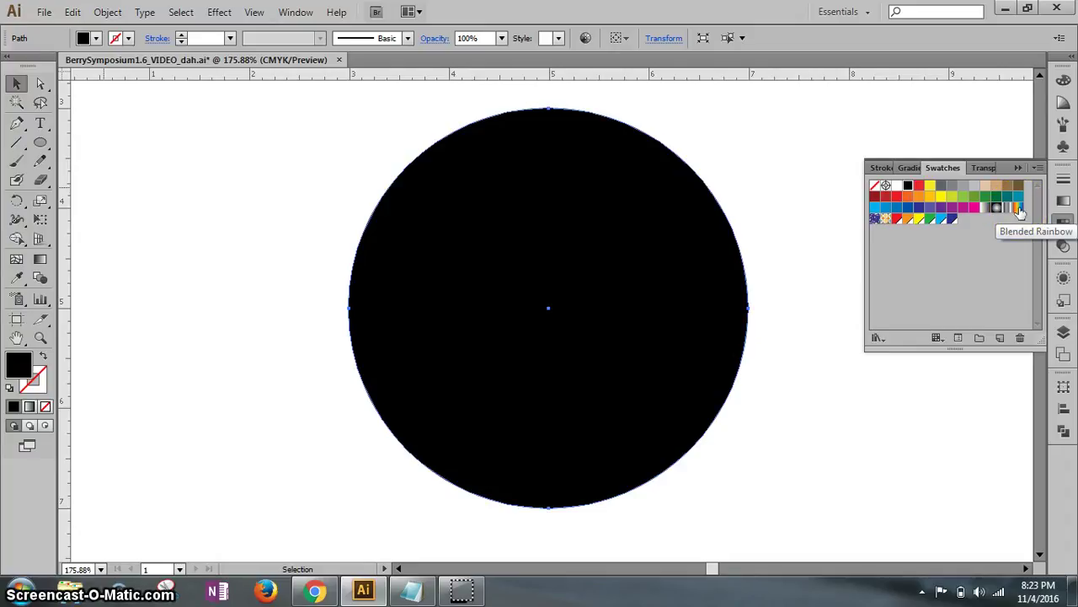
left_click(1019, 208)
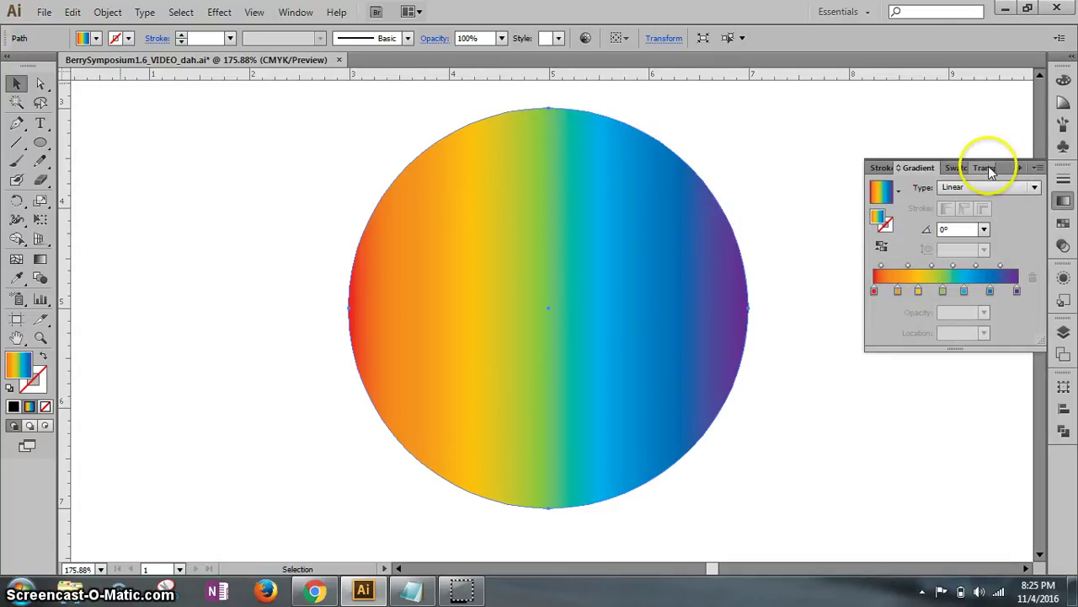
- Switch between the Swatches and Gradient tabs, leaving the Gradient panel open
left_click(958, 169)
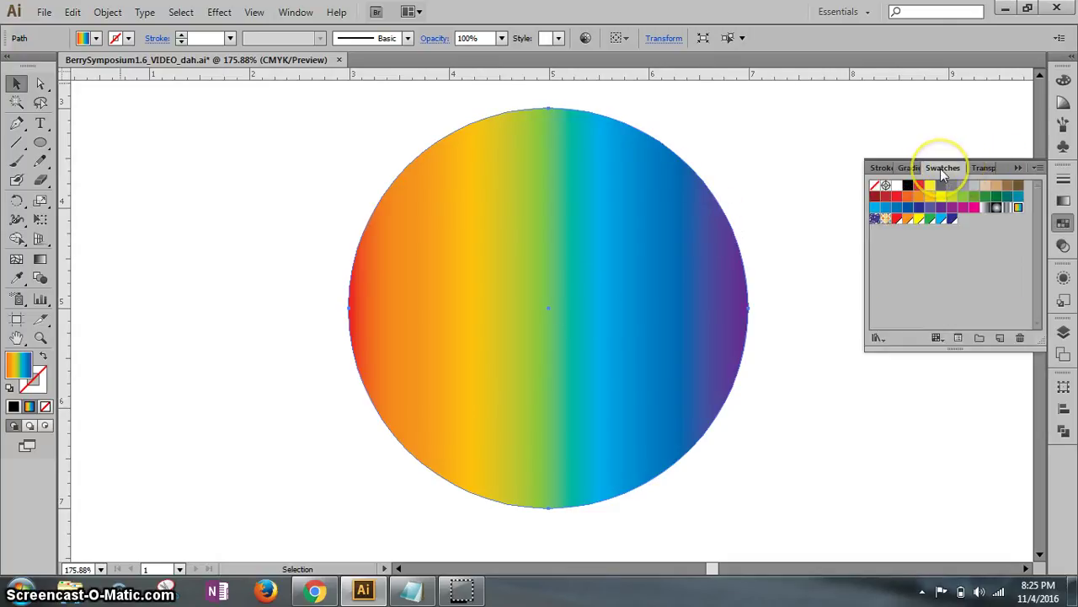
left_click(916, 168)
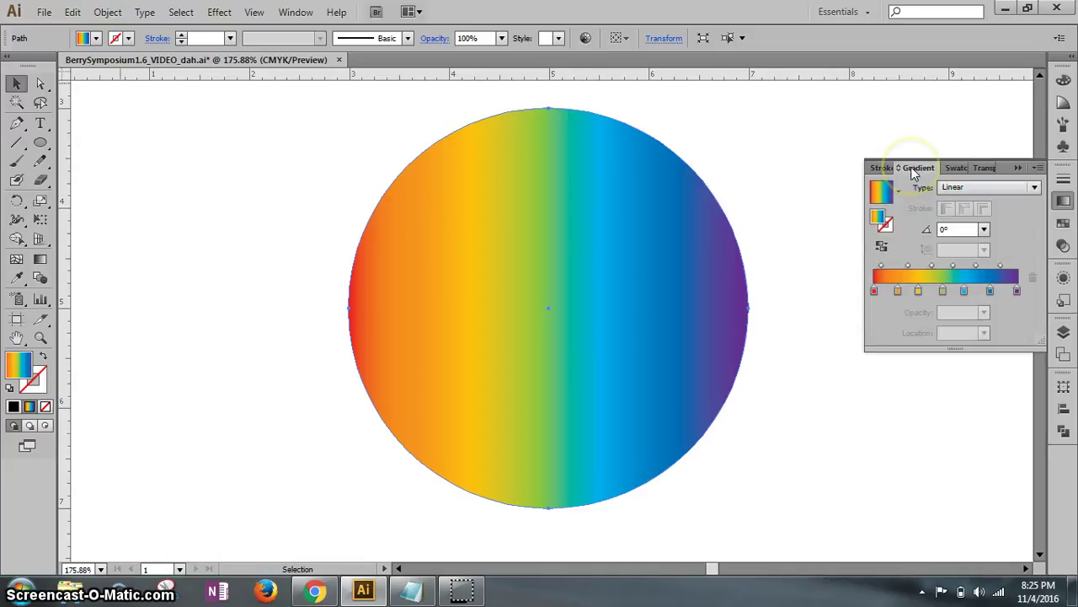
left_click(1018, 168)
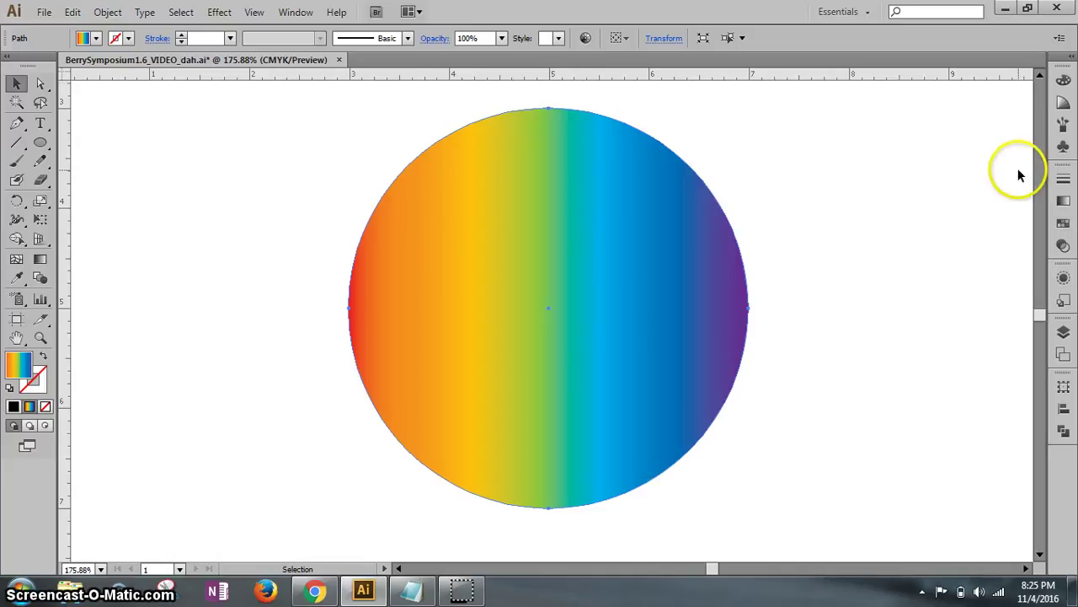
left_click(1064, 205)
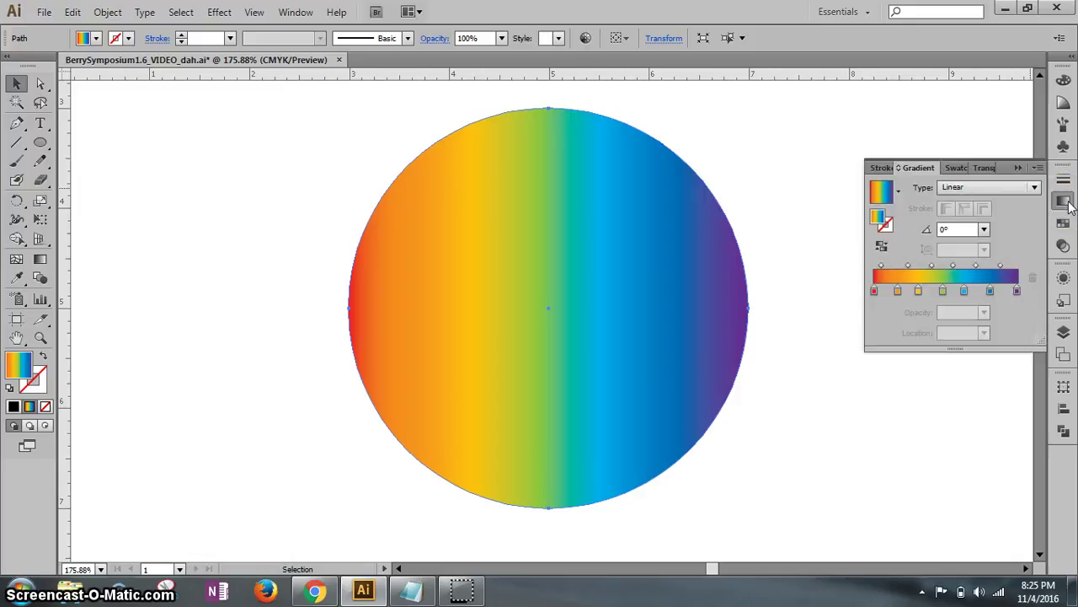
left_click(295, 12)
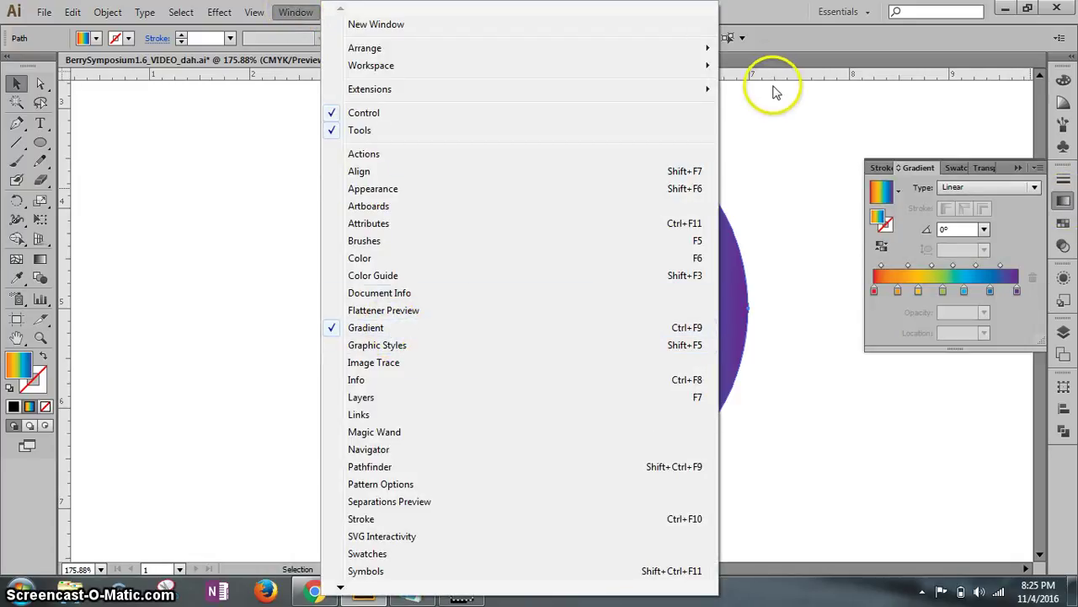
left_click(779, 25)
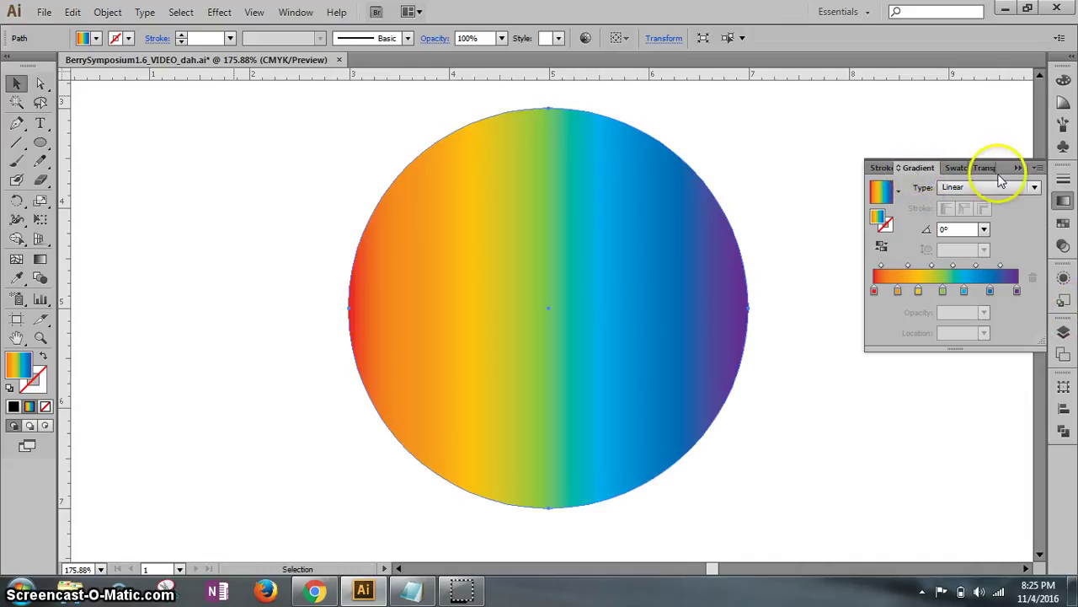
left_click(1039, 169)
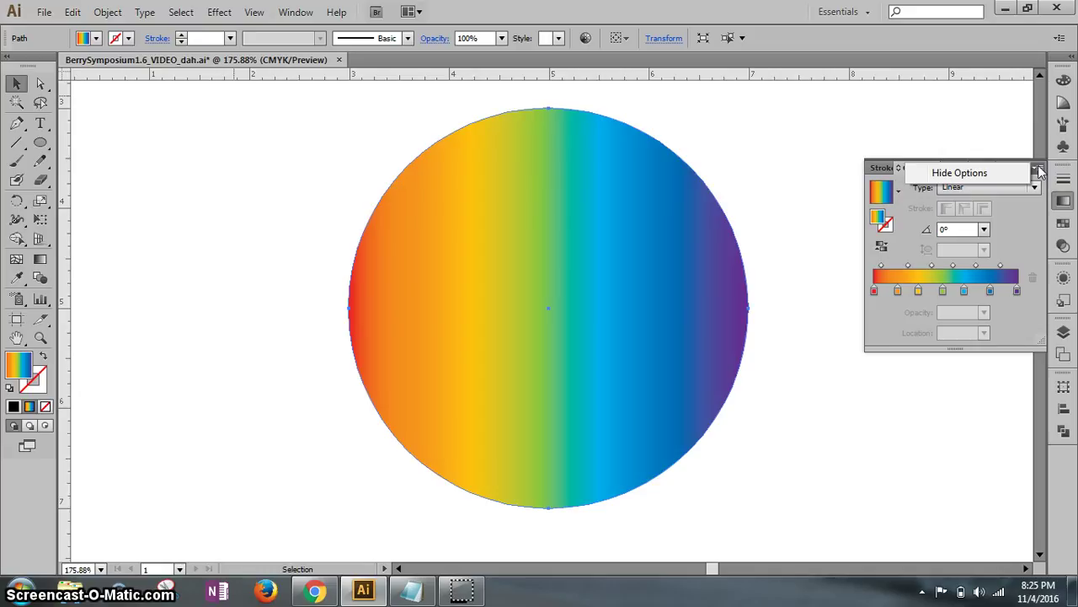
left_click(1007, 175)
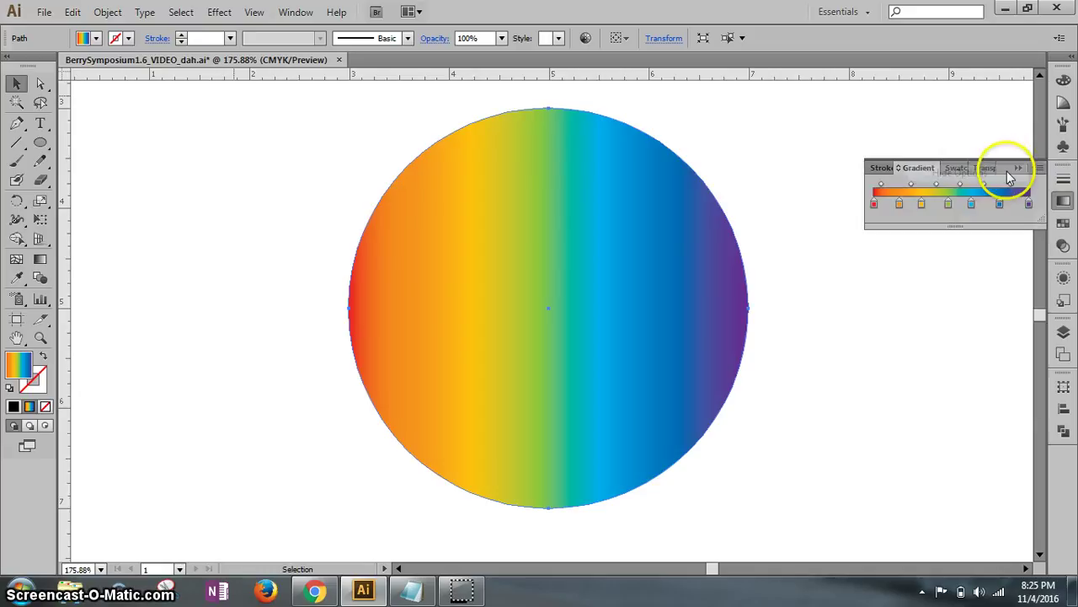
left_click(1039, 169)
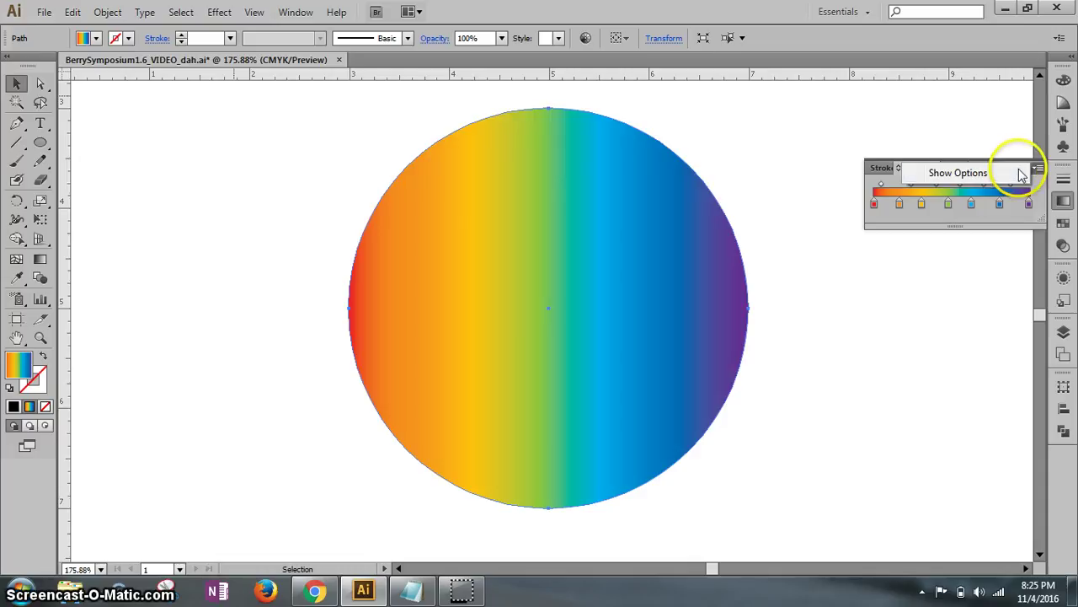
left_click(1015, 173)
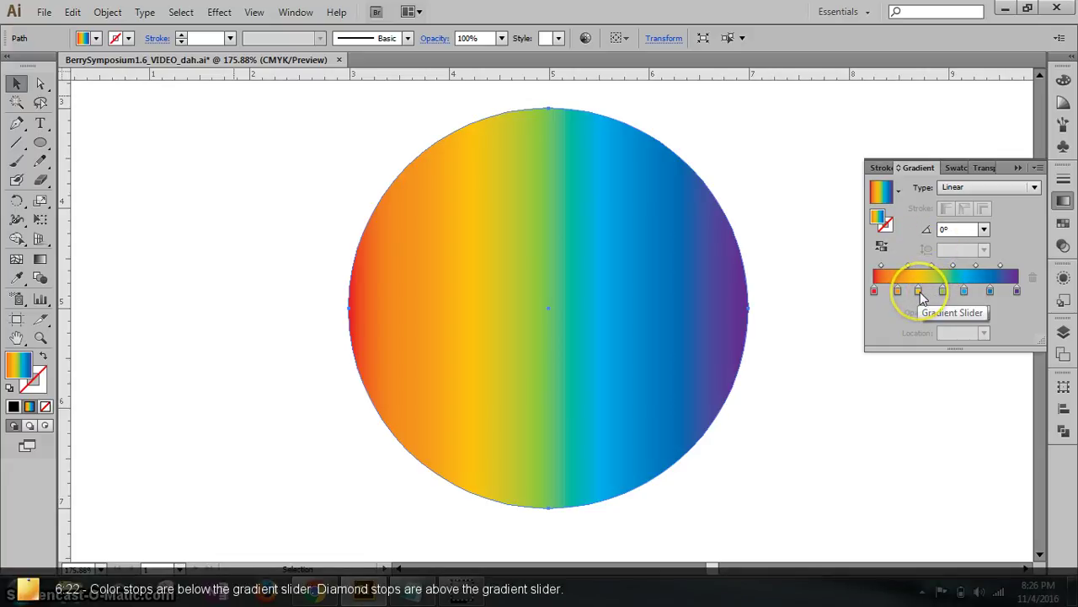
- Drag the yellow colour stop at 30.54% off the gradient slider to delete it
left_click(919, 292)
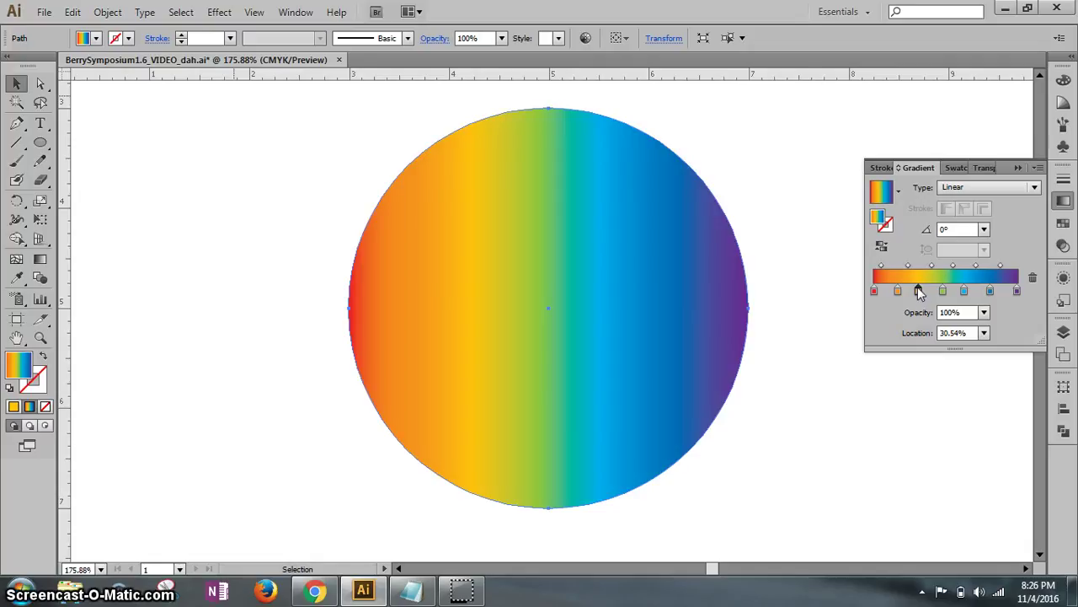
left_click(918, 292)
left_click(918, 292)
left_click_drag(918, 291, 921, 324)
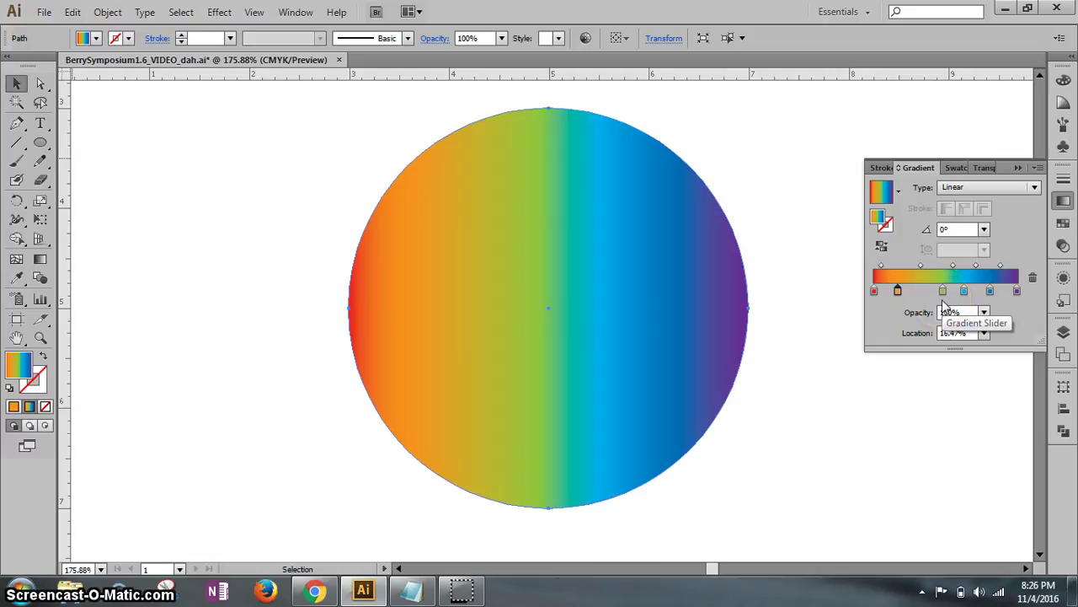
left_click(918, 291)
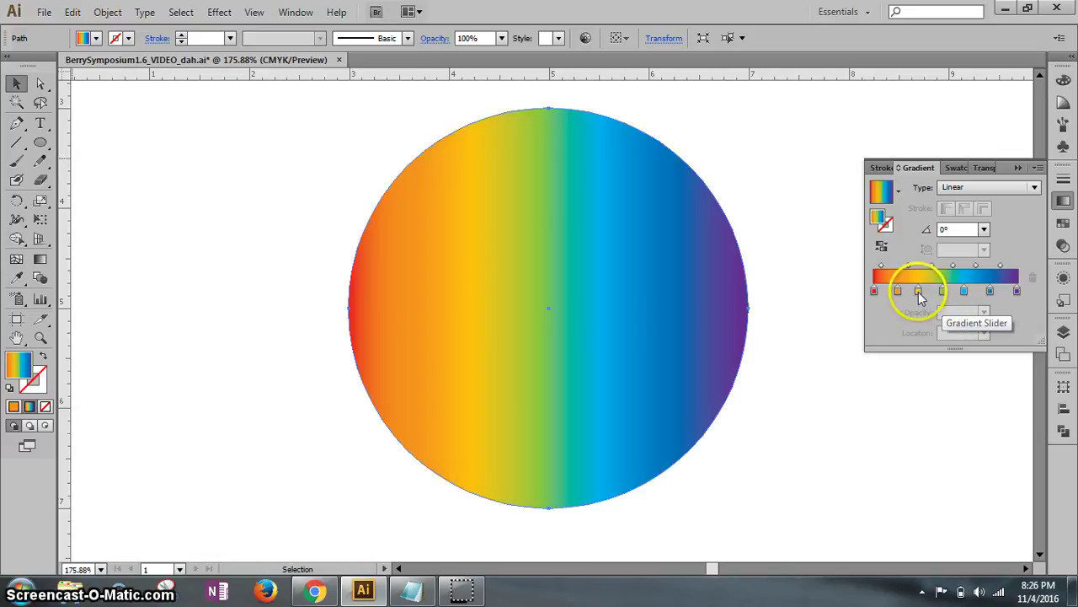
left_click(918, 290)
left_click_drag(916, 335, 917, 335)
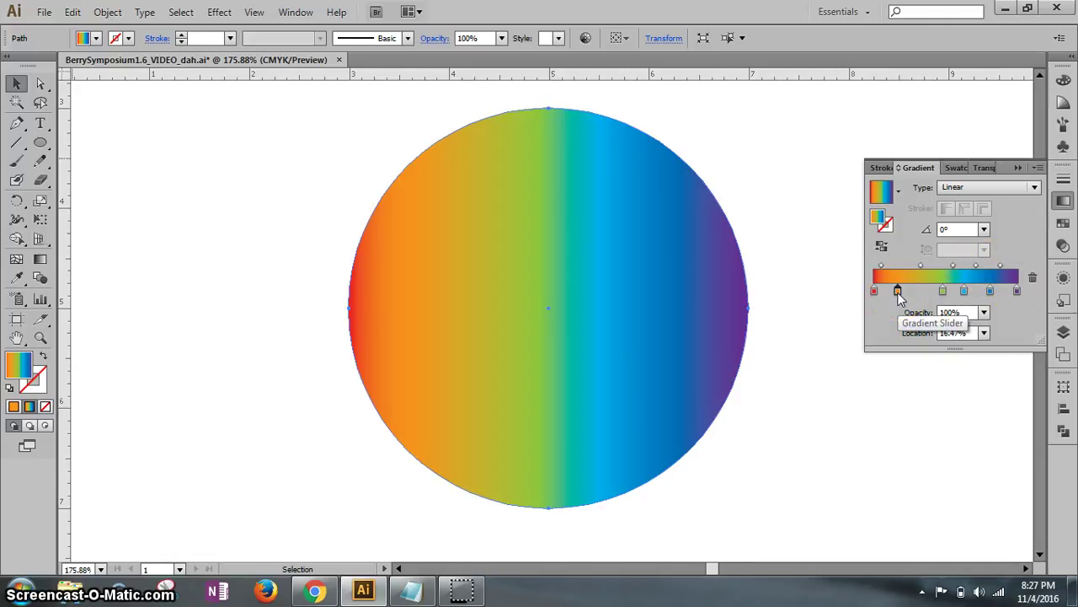
- Remove the orange, green and blue stops, leaving only the red and purple ends
left_click_drag(898, 297, 950, 308)
left_click(964, 291)
left_click_drag(965, 290, 992, 313)
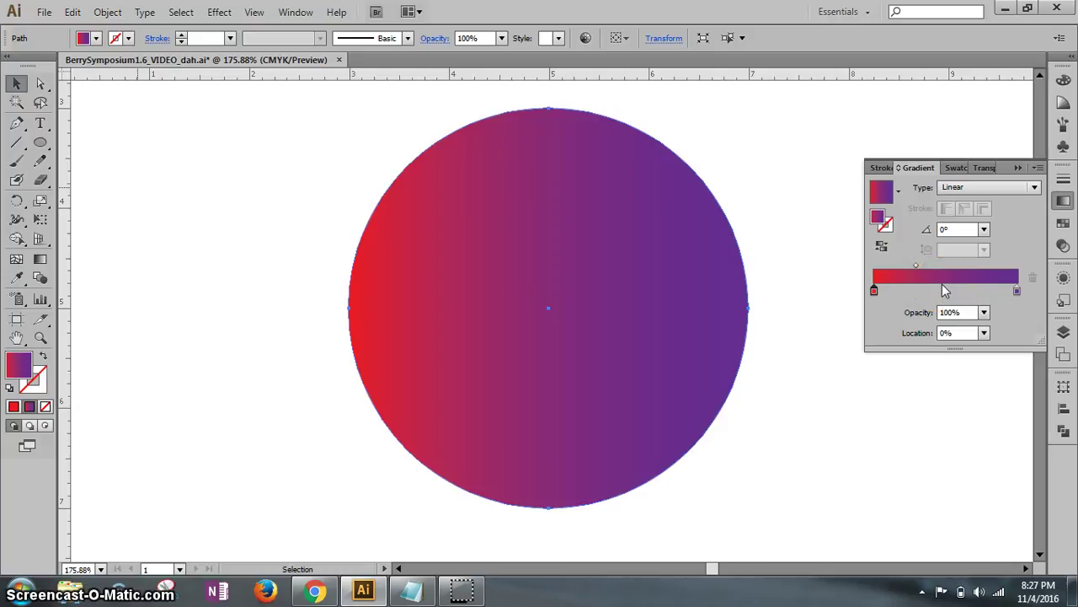
- Add a middle colour stop to the red-to-purple gradient and set its location to 50%
left_click(874, 292)
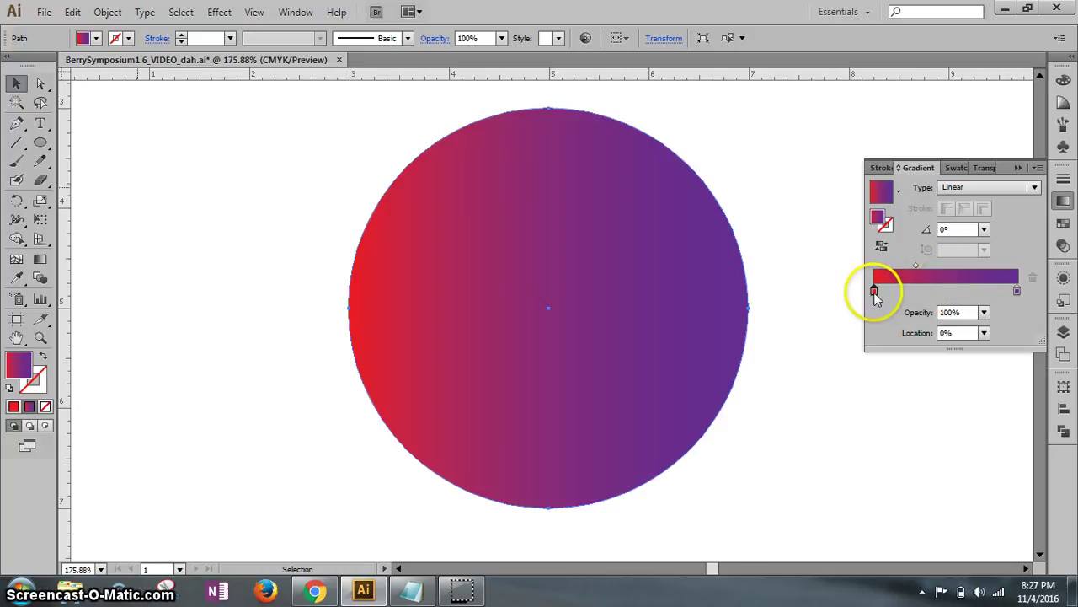
left_click(945, 292)
left_click(945, 292)
left_click_drag(945, 293, 923, 337)
type("50")
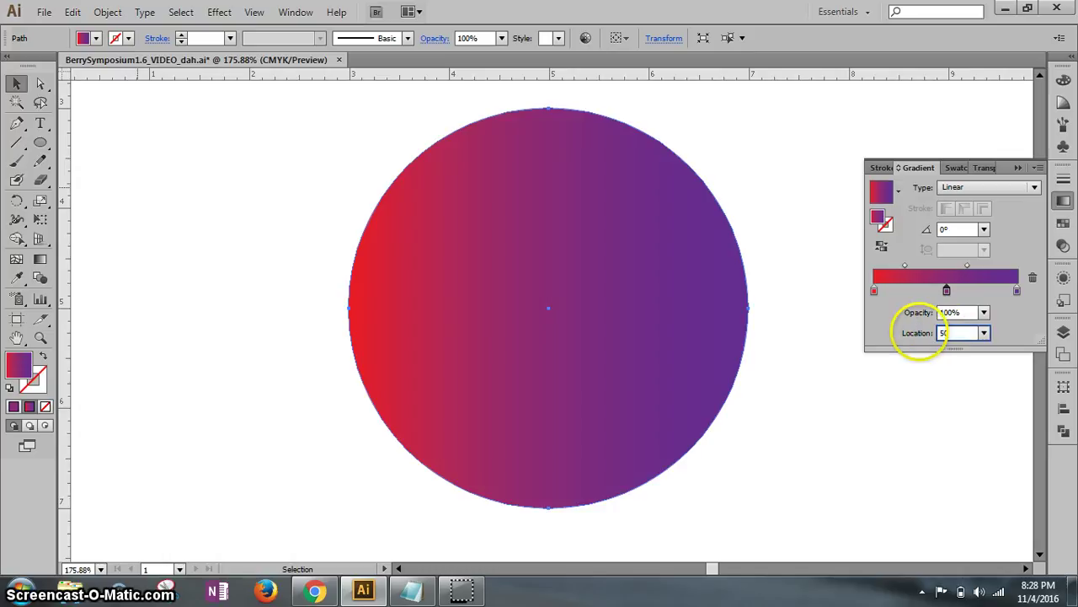
key("Return")
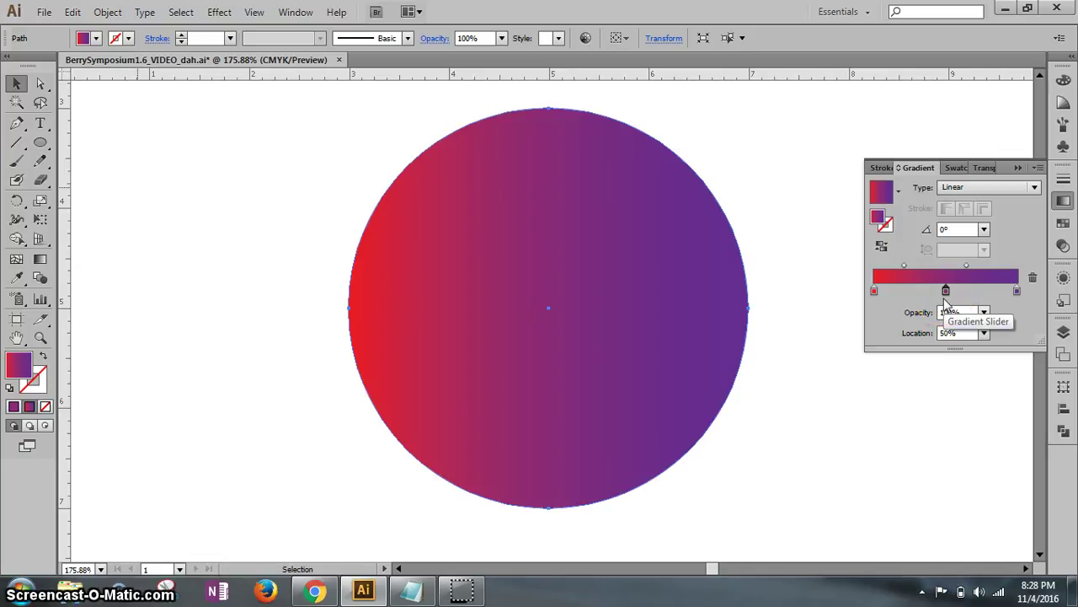
- Set the first and second midpoint diamonds each to 50% location
left_click_drag(931, 291, 904, 269)
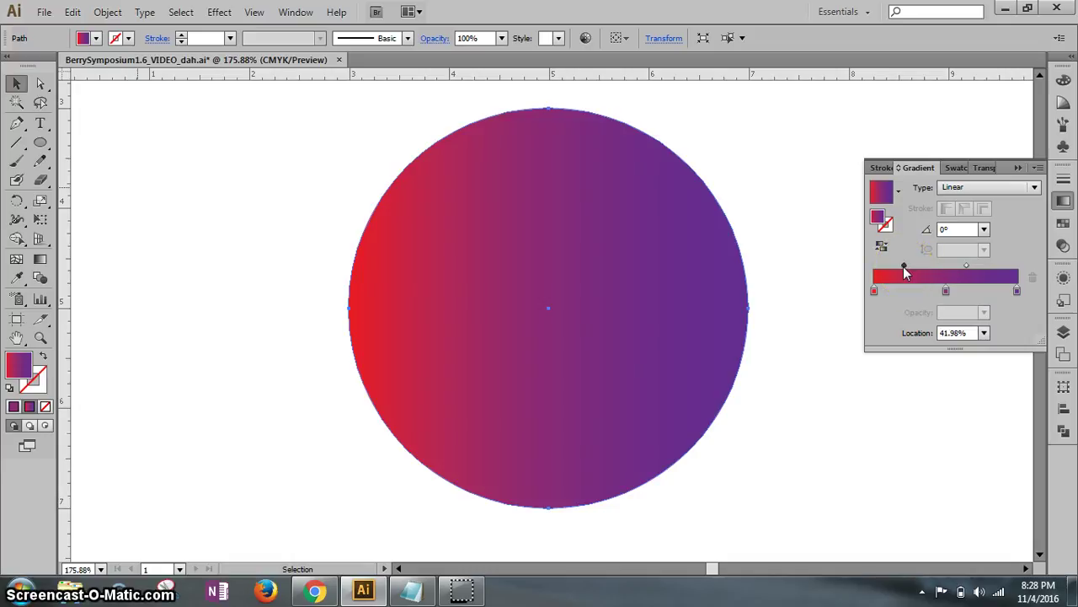
left_click(963, 333)
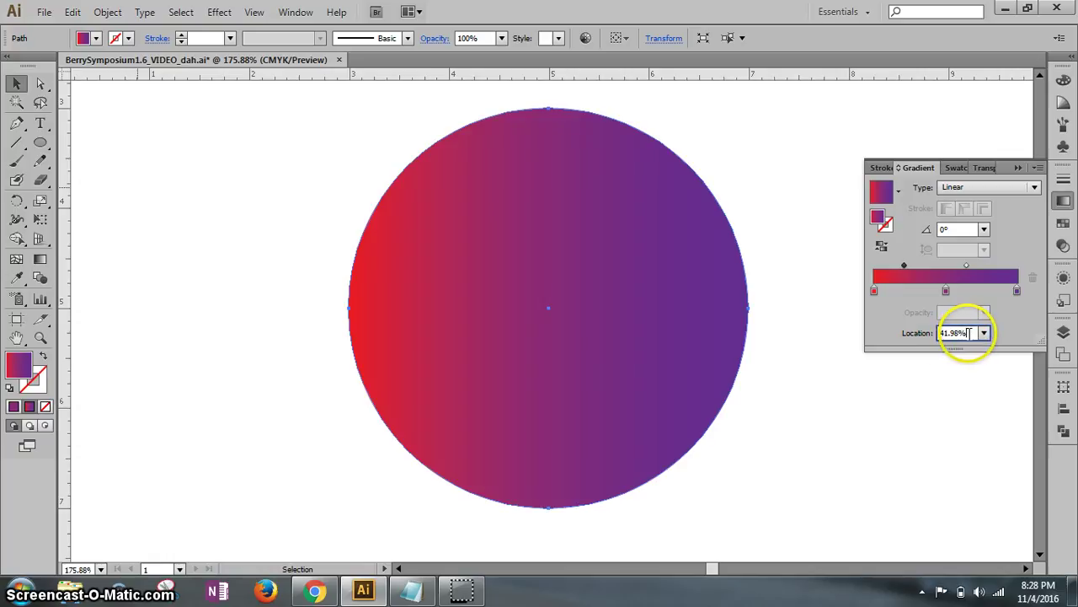
left_click_drag(963, 333, 922, 335)
type("50")
key("Return")
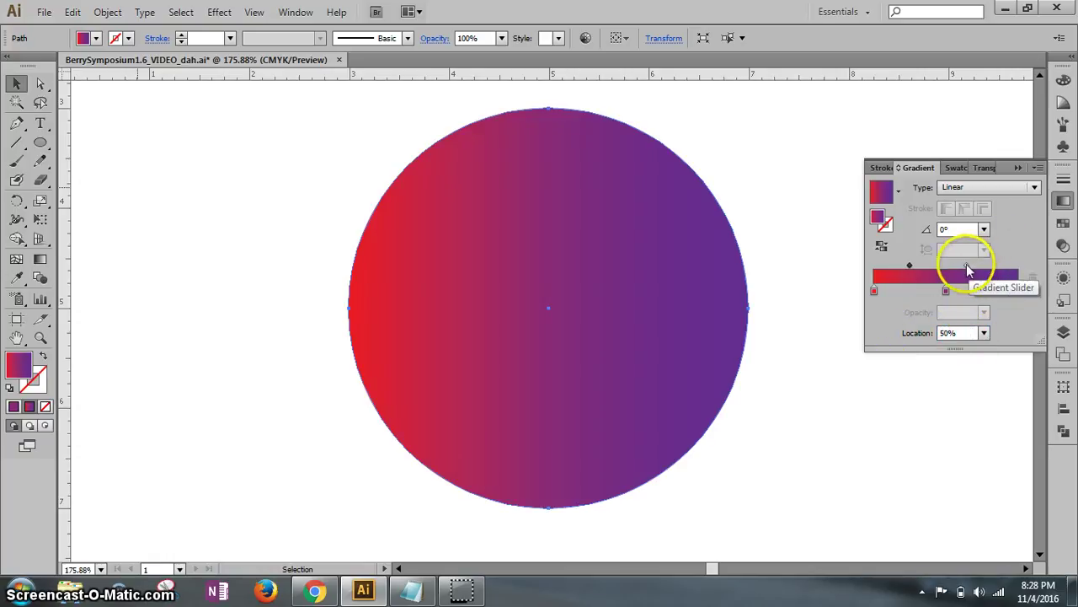
left_click(966, 265)
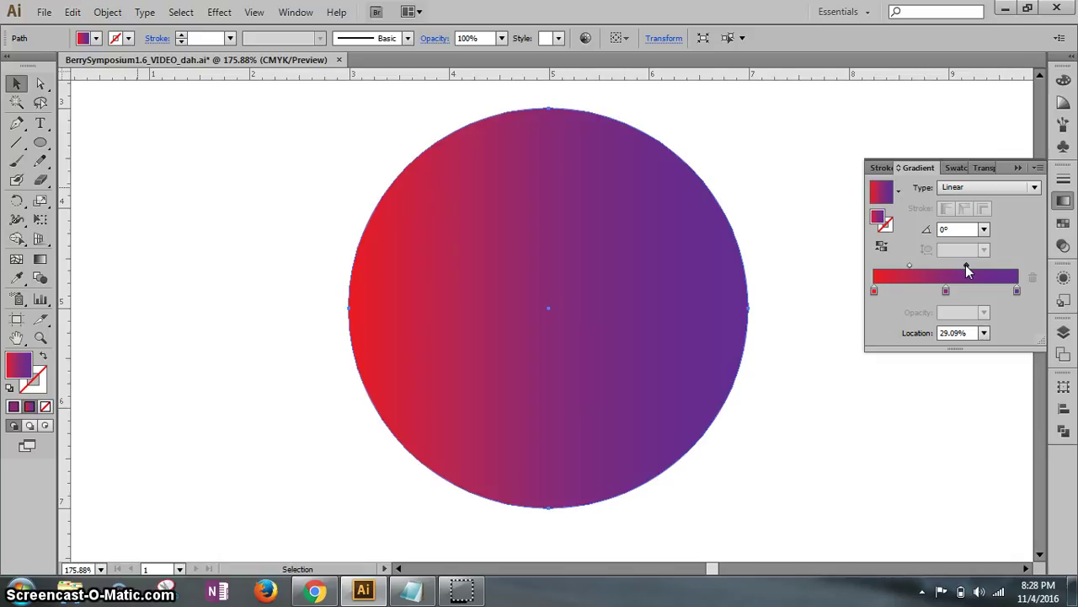
left_click(968, 332)
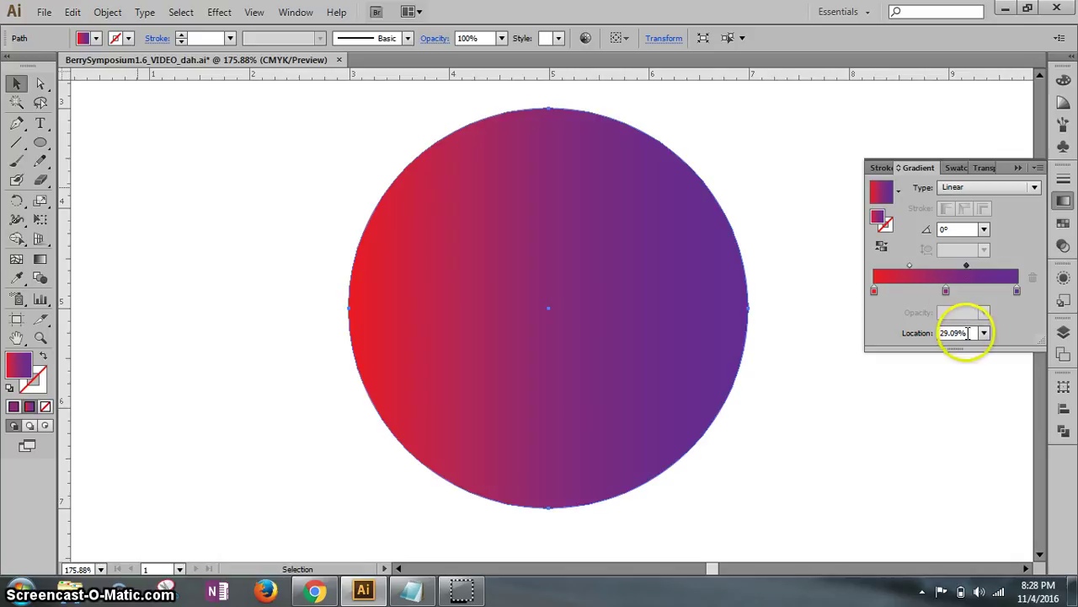
type("50")
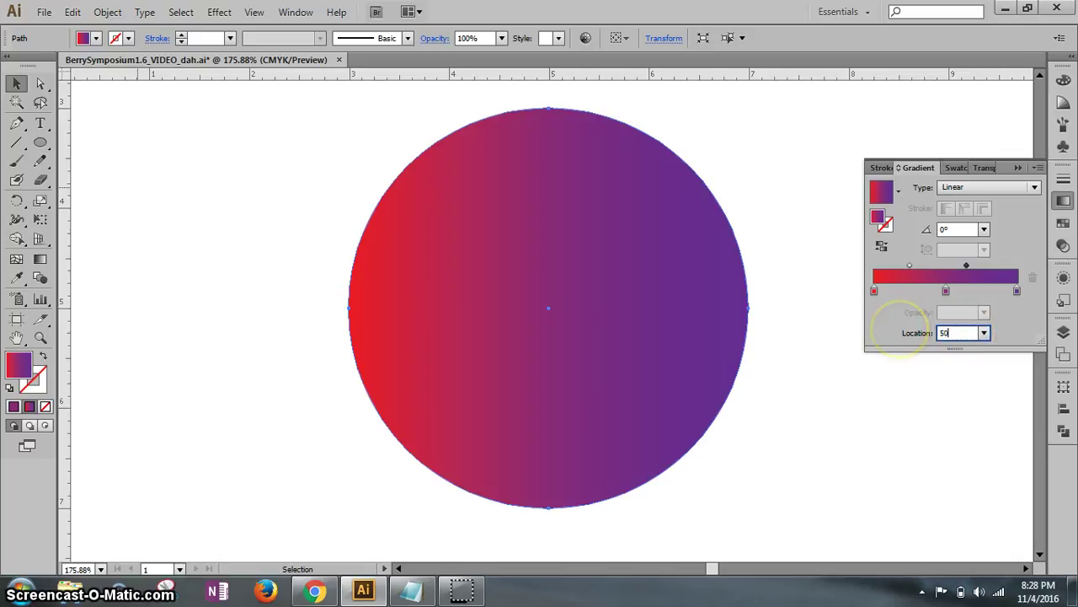
key("Return")
left_click(946, 290)
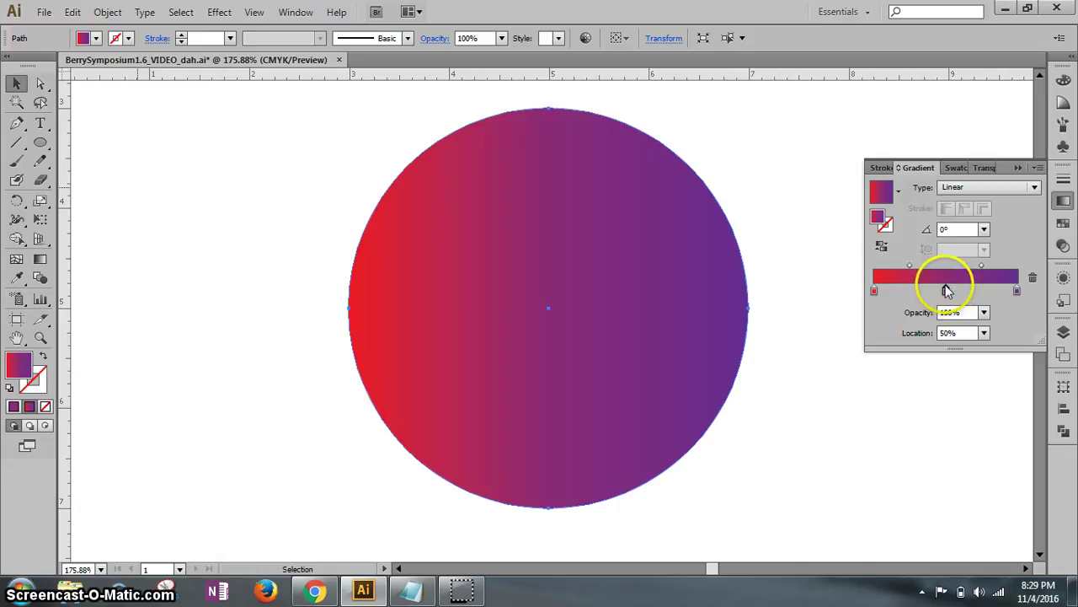
left_click(946, 291)
left_click(330, 377)
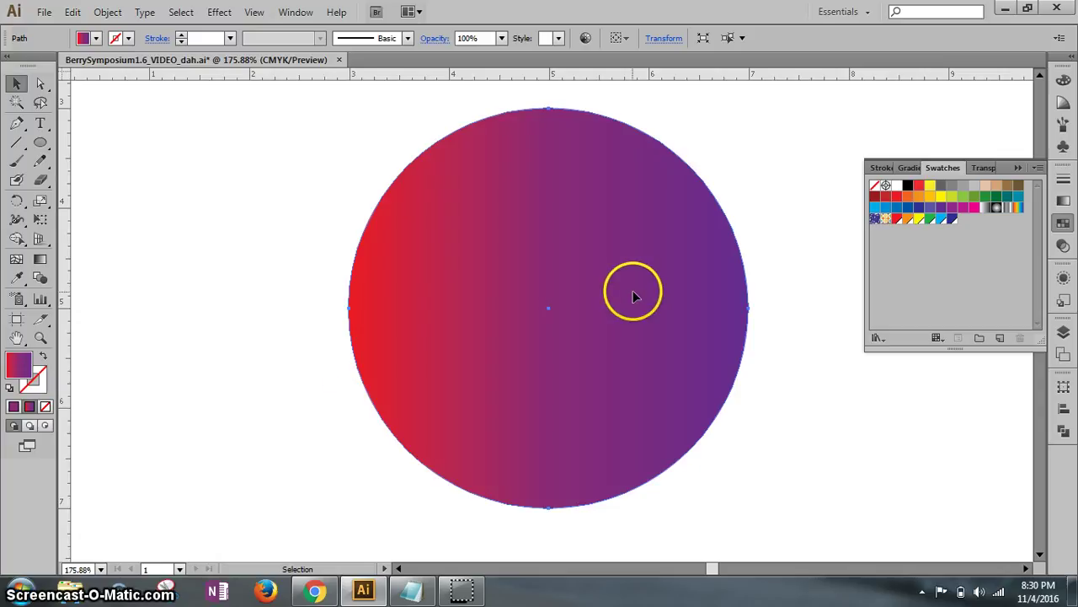
left_click(908, 169)
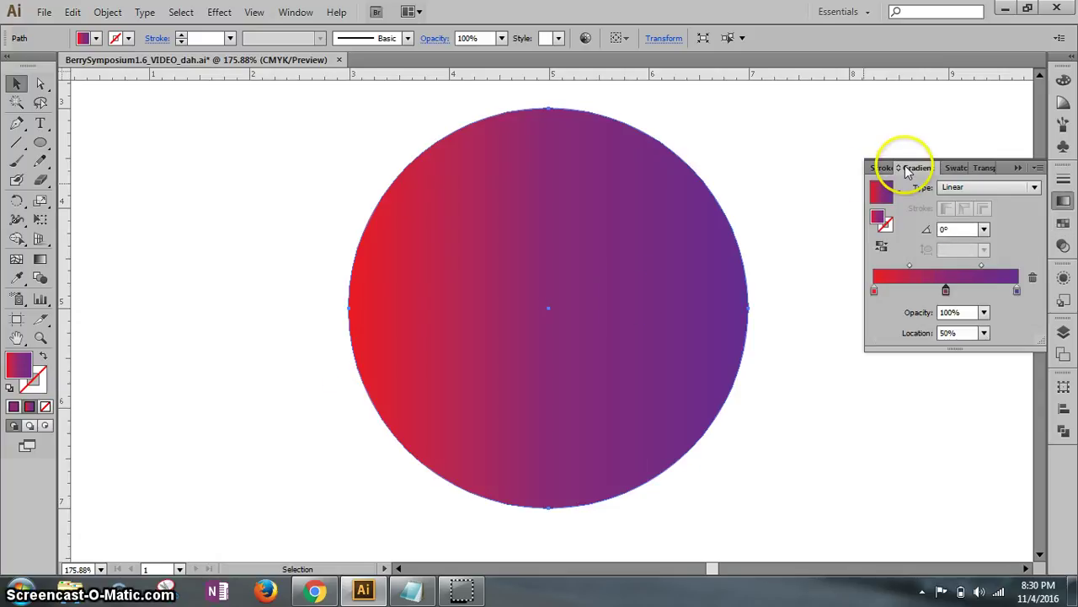
left_click(955, 172)
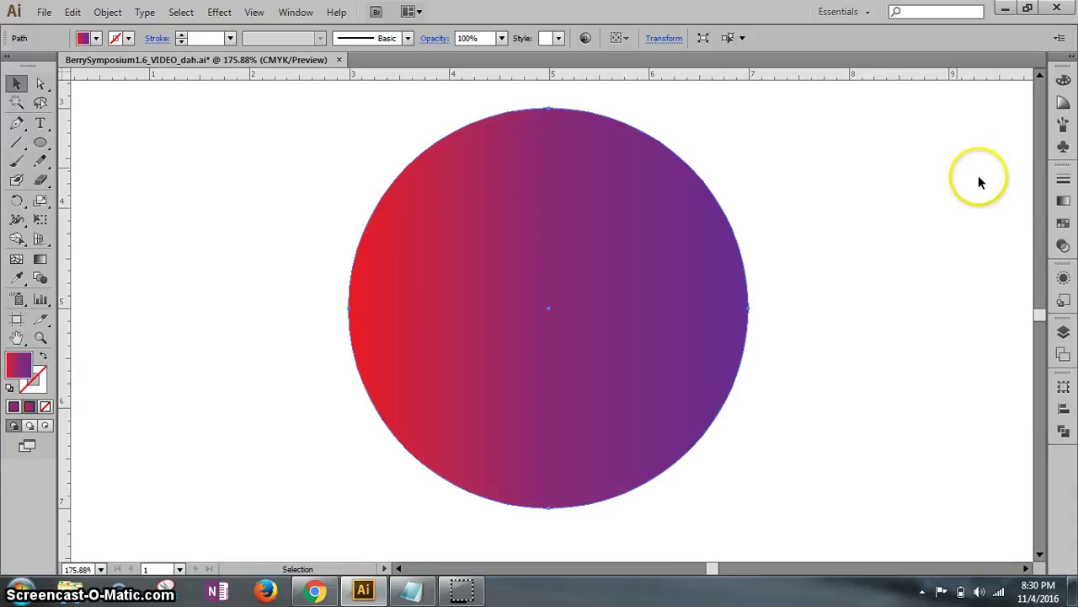
left_click(1063, 203)
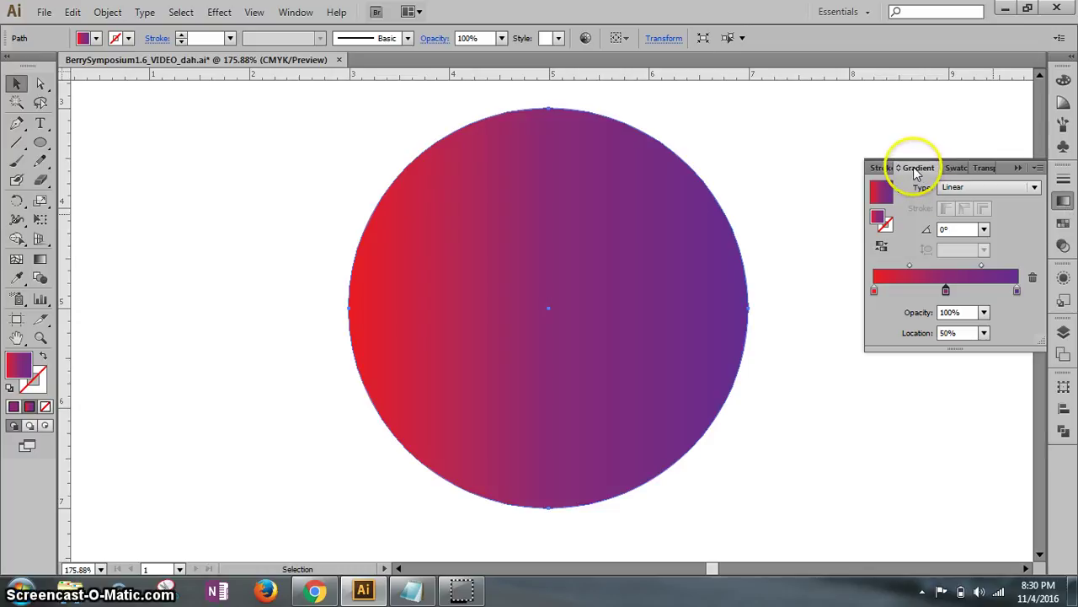
- Drag the Gradient tab out into its own floating panel below the Swatches
left_click_drag(916, 171, 837, 383)
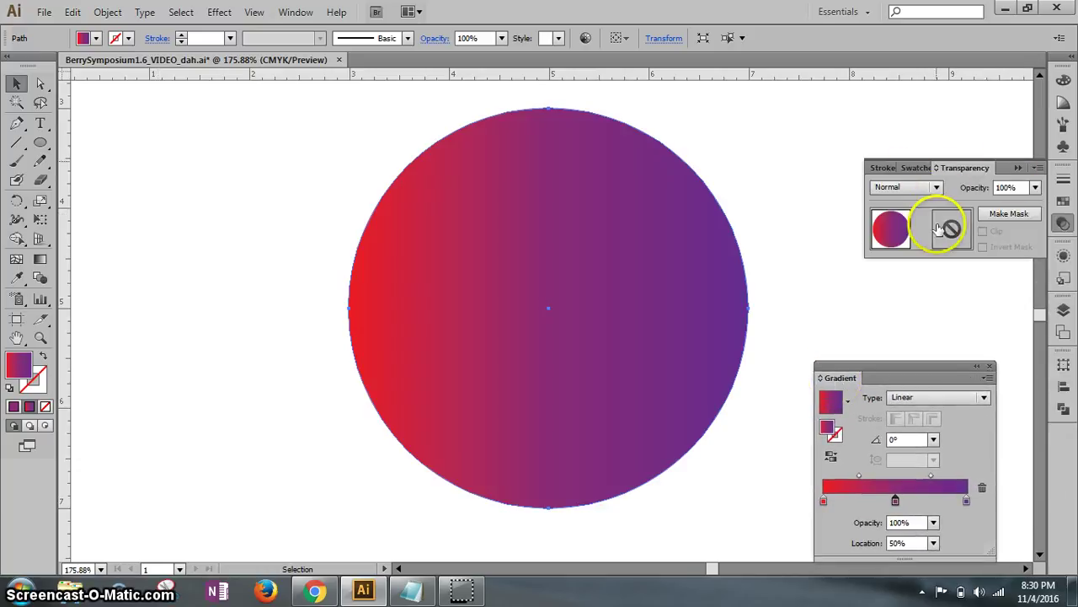
mouse_move(842, 378)
left_mouse_down()
mouse_move(936, 183)
mouse_move(931, 160)
mouse_move(871, 362)
mouse_move(818, 366)
mouse_move(821, 379)
left_mouse_up()
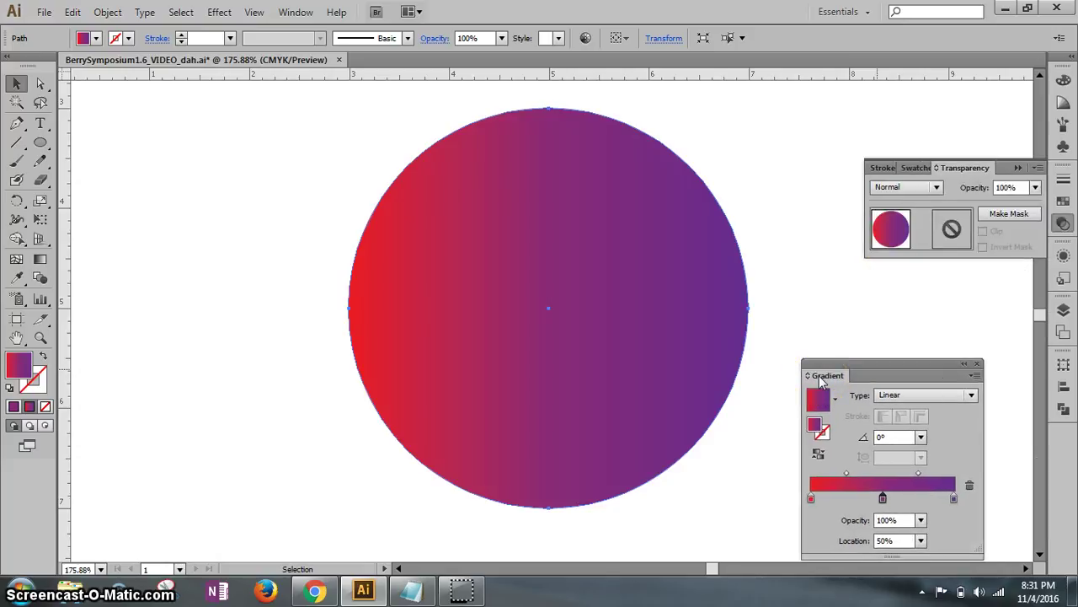
left_click(916, 168)
left_click(918, 168)
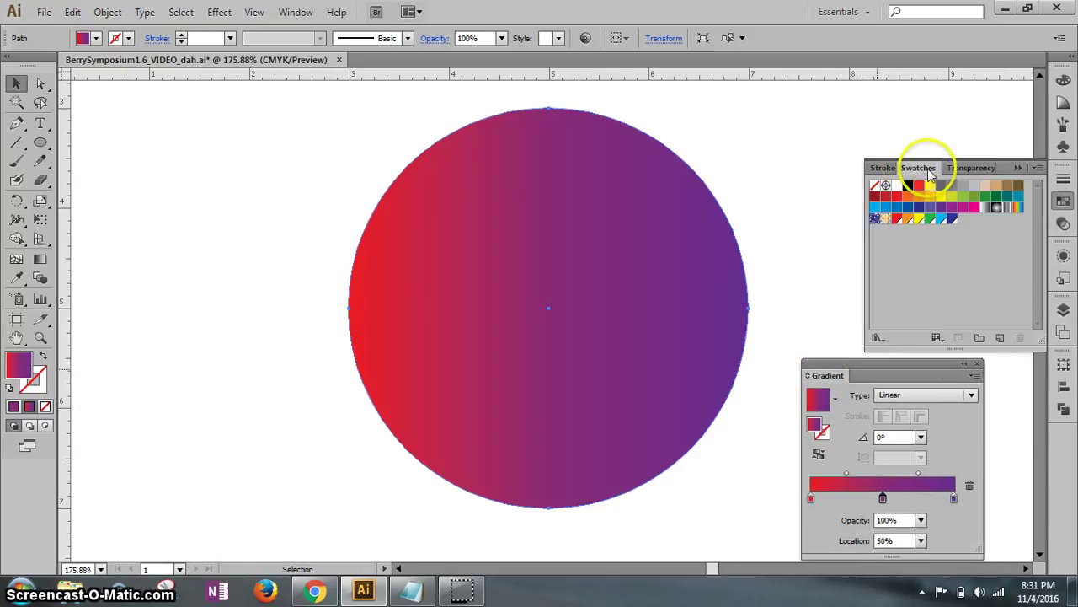
left_click(868, 379)
left_click(837, 401)
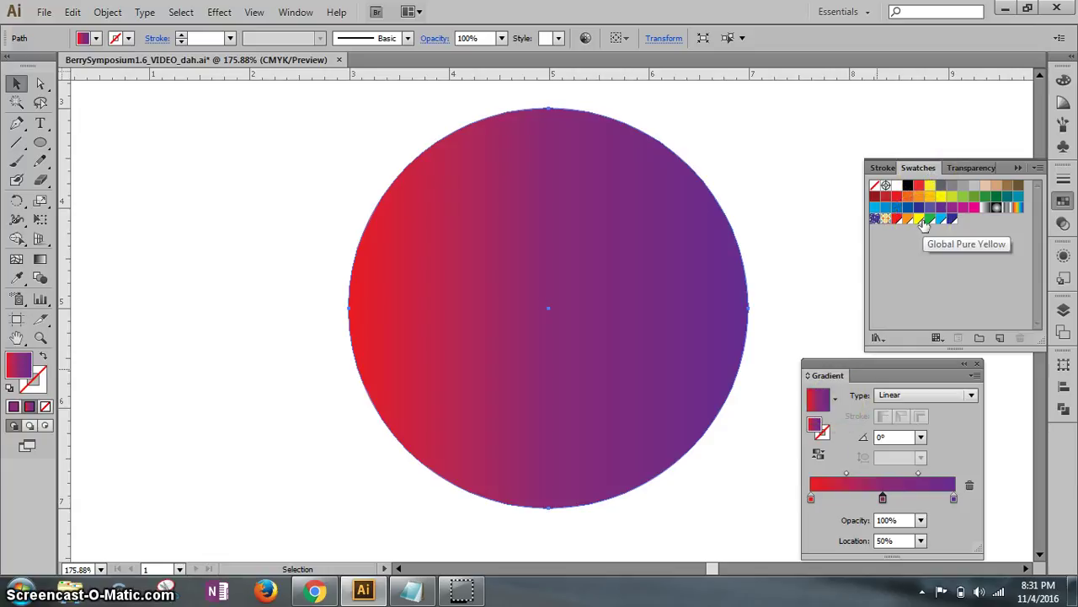
- Select the middle gradient stop and Alt-click the orange Squash swatch to colour it
left_click(882, 497)
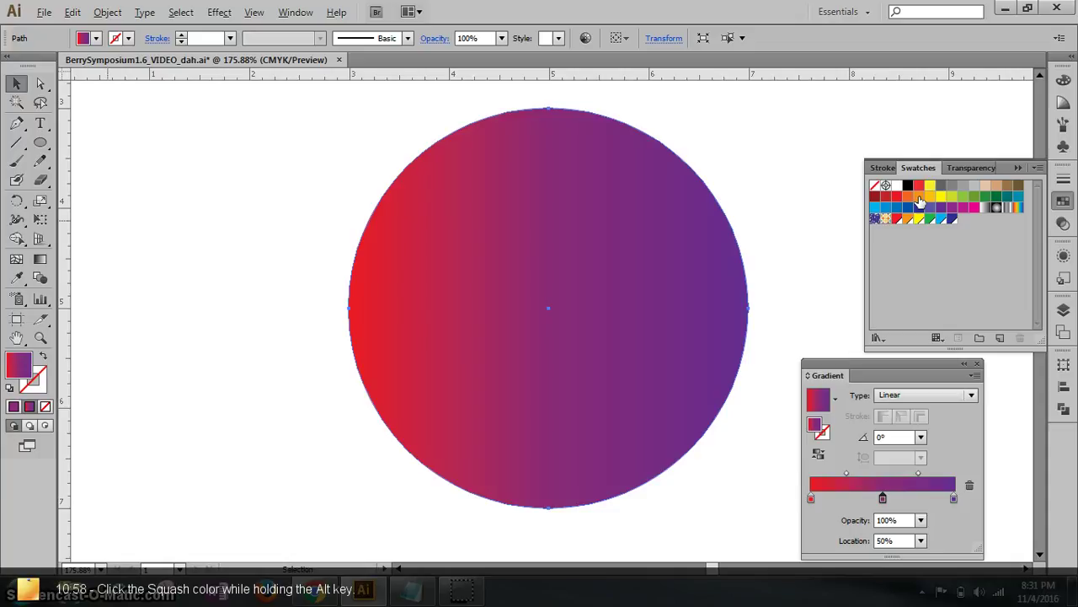
left_click(920, 200, "alt")
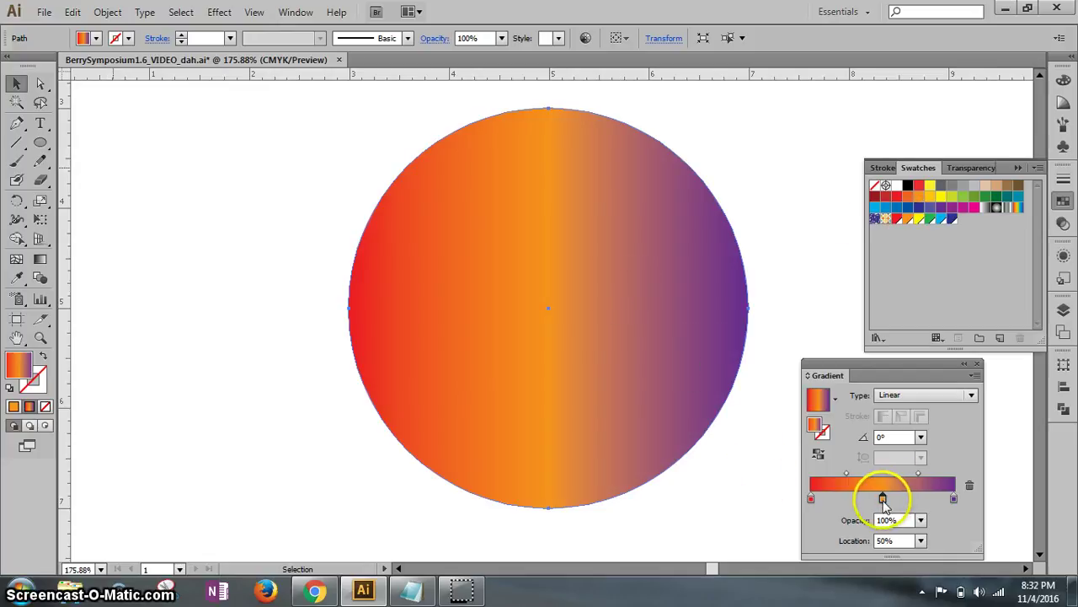
left_click(963, 300)
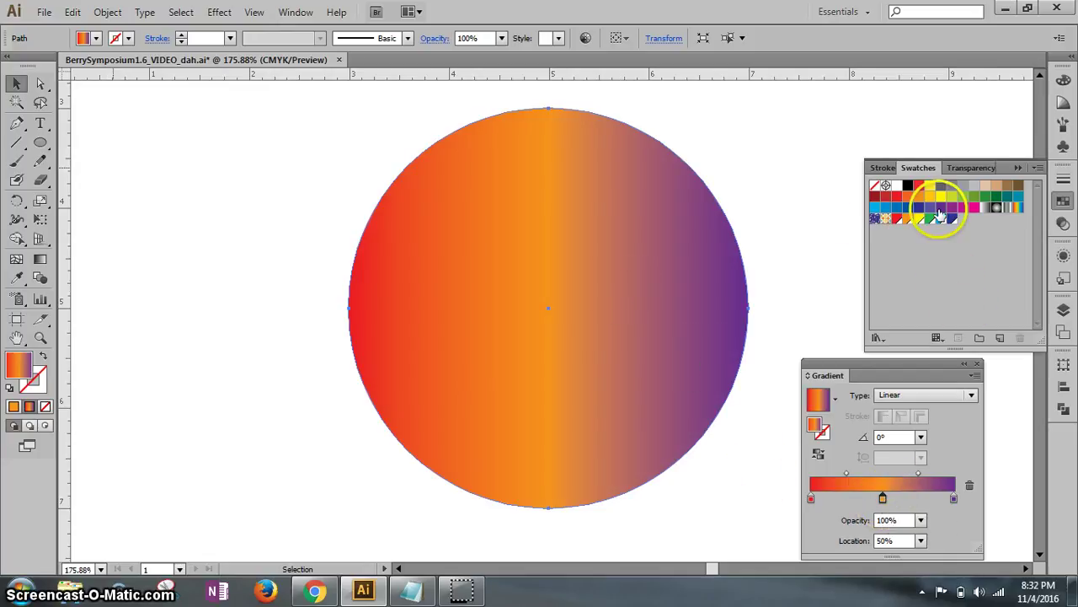
mouse_move(933, 211)
left_mouse_down()
mouse_move(932, 200)
mouse_move(918, 204)
left_mouse_up()
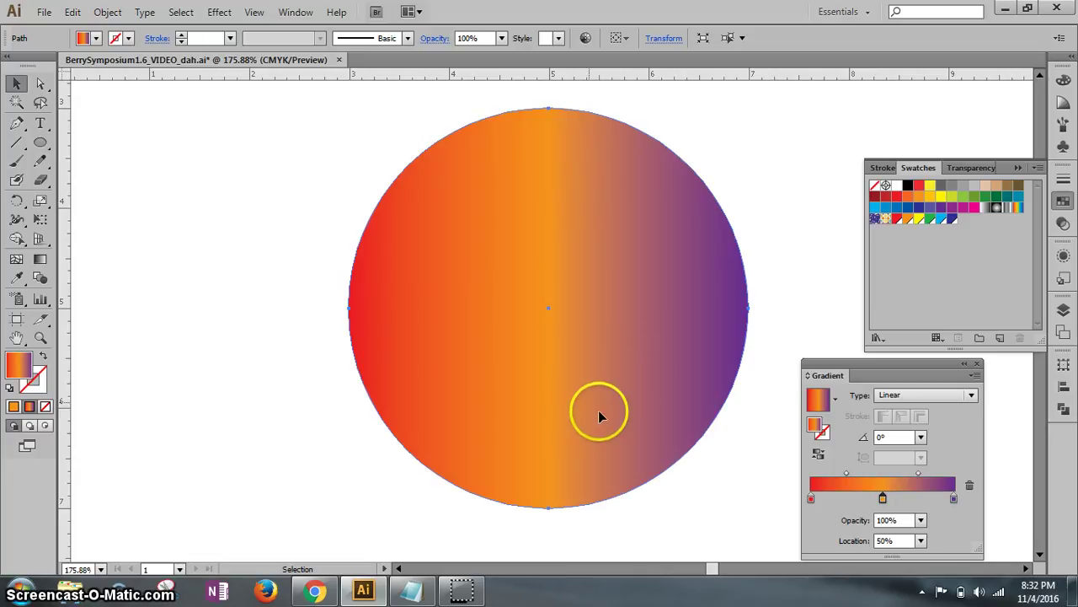
- Save the document from the File menu
left_click(44, 11)
left_click(66, 143)
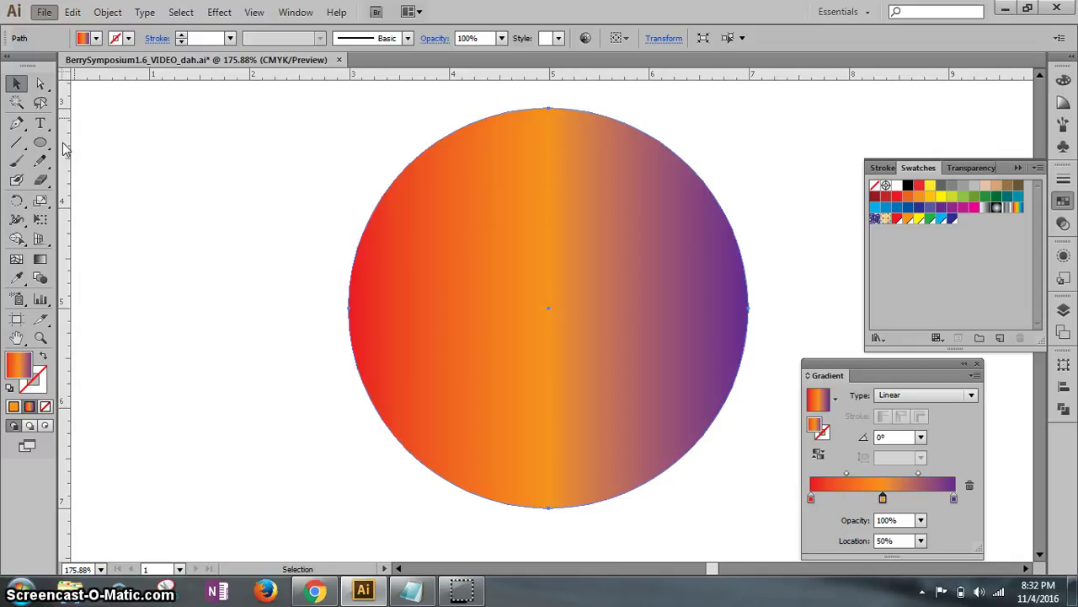
left_click(326, 375)
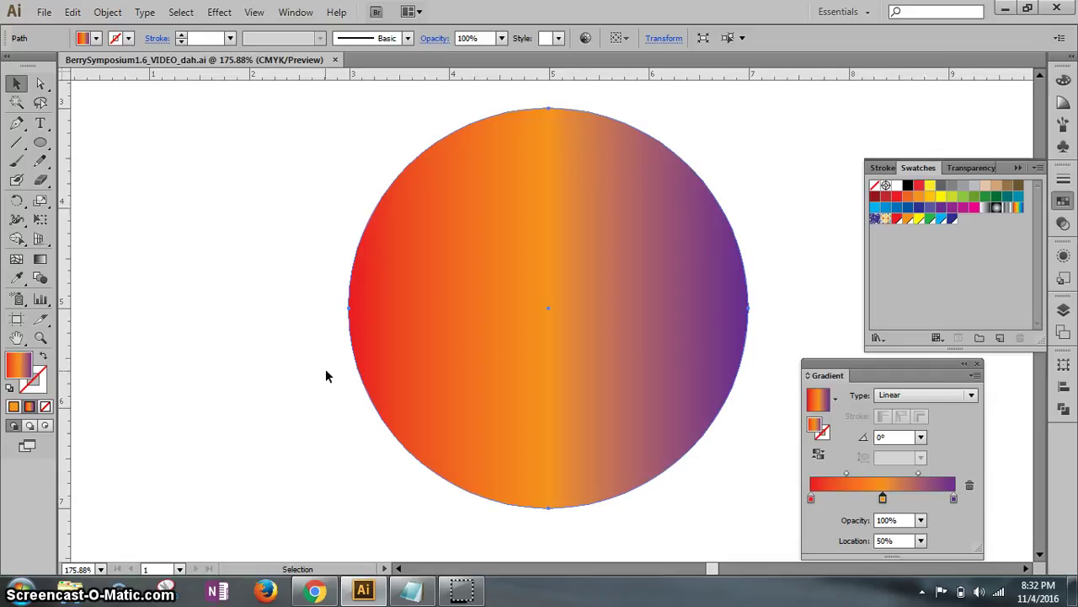
- Set both end stops of the gradient to black, leaving orange in the middle
left_click(811, 498)
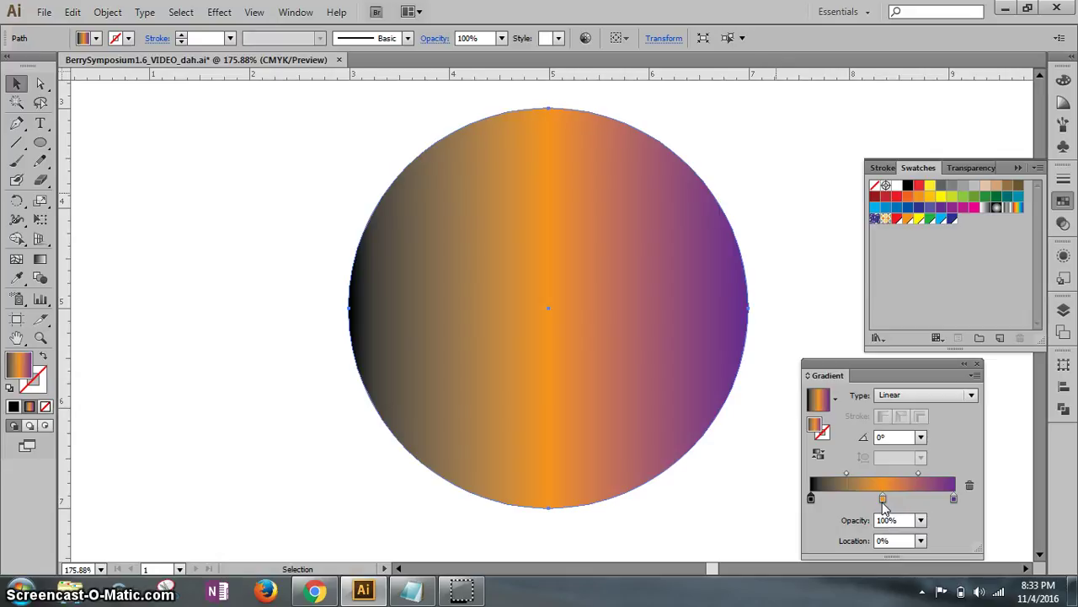
left_click(953, 499)
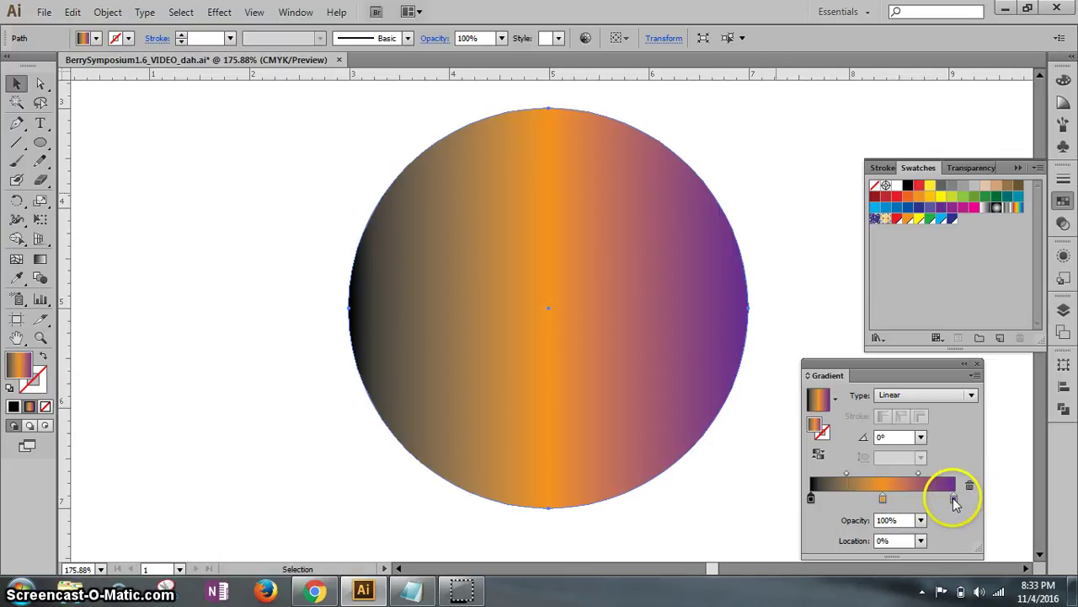
left_click(954, 499)
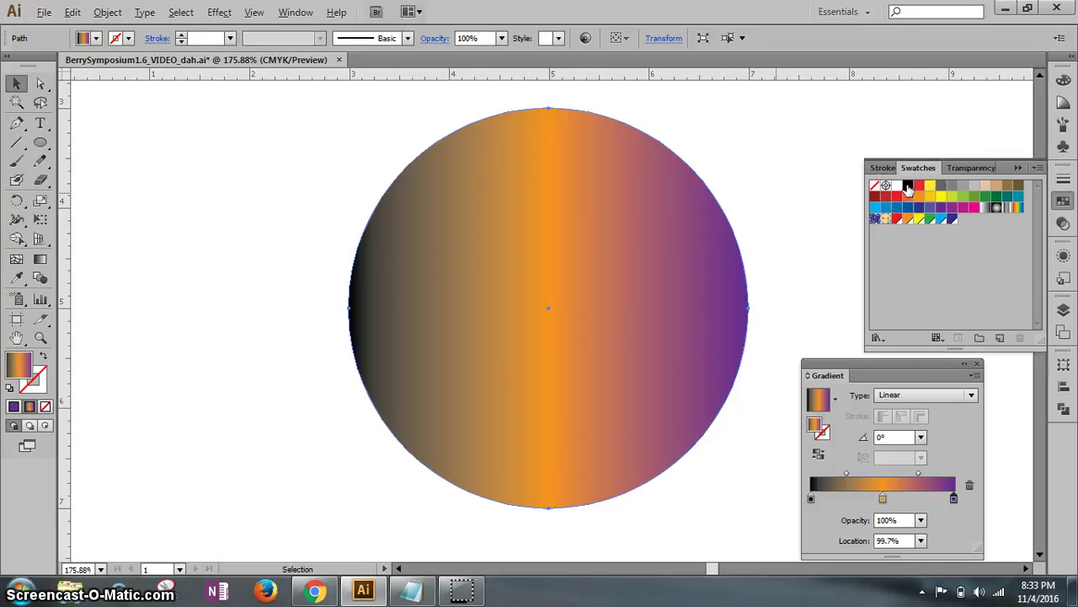
left_click(907, 186)
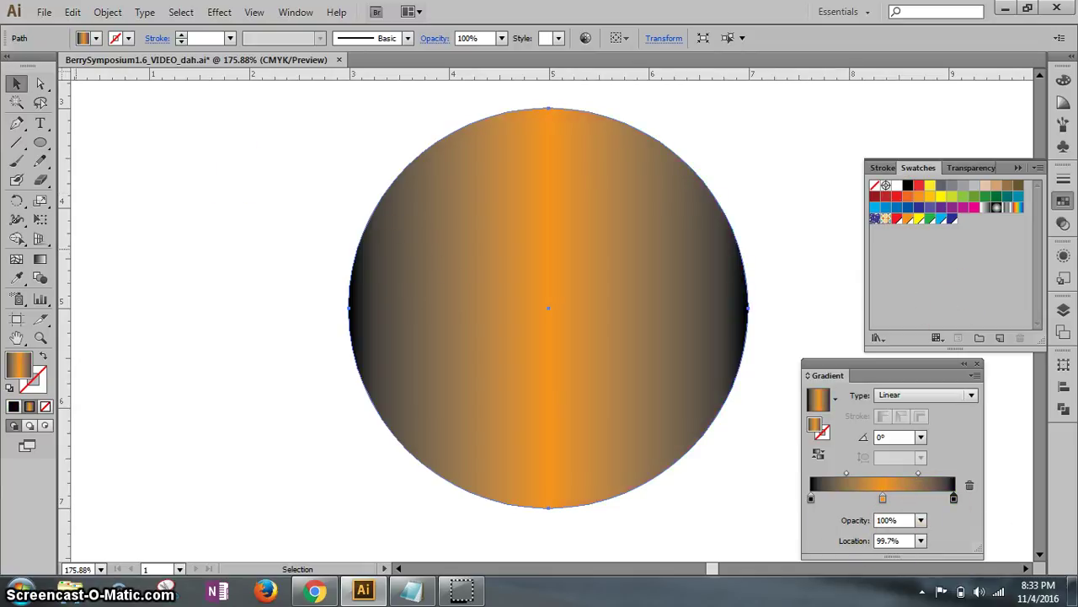
- Save the document again with the black–orange–black gradient
left_click(42, 12)
left_click(87, 143)
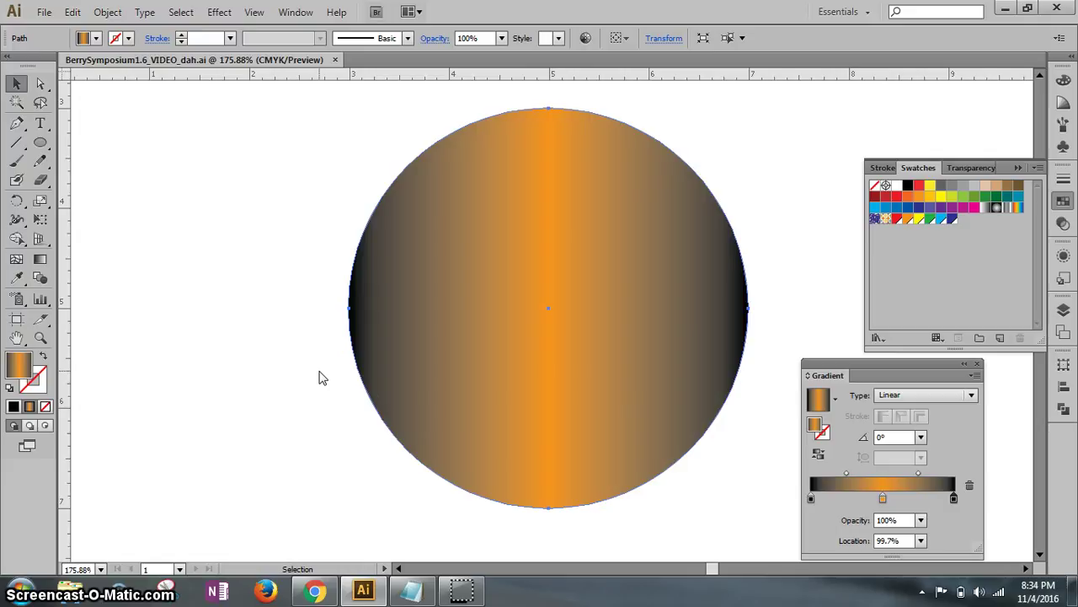
- Open the middle gradient stop's colour options and switch them to CMYK values
double_click(883, 499)
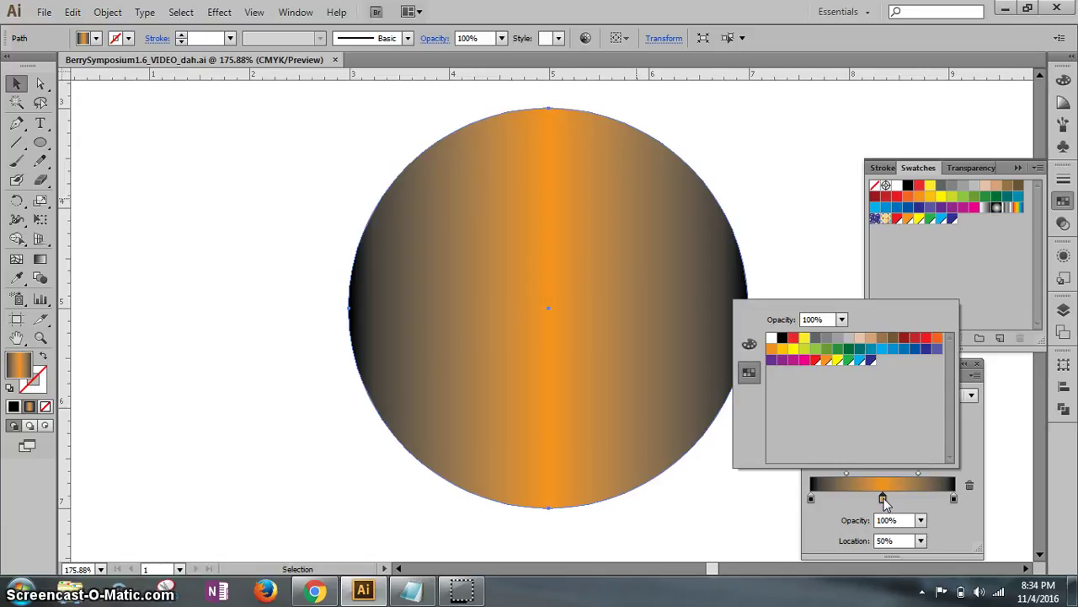
left_click_drag(836, 358, 793, 348)
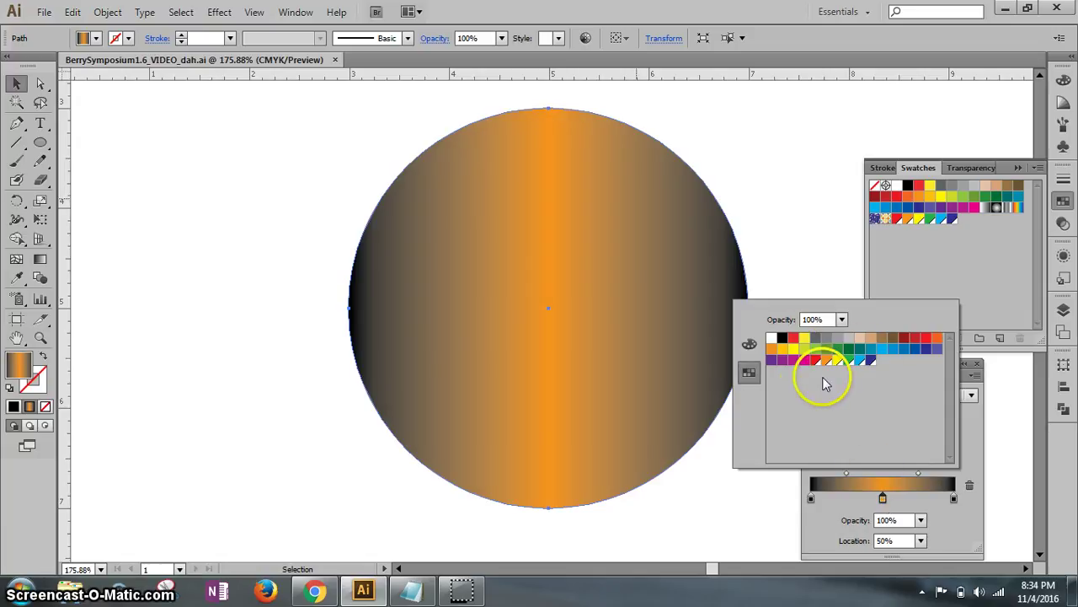
left_click(842, 319)
left_click(841, 319)
left_click(750, 344)
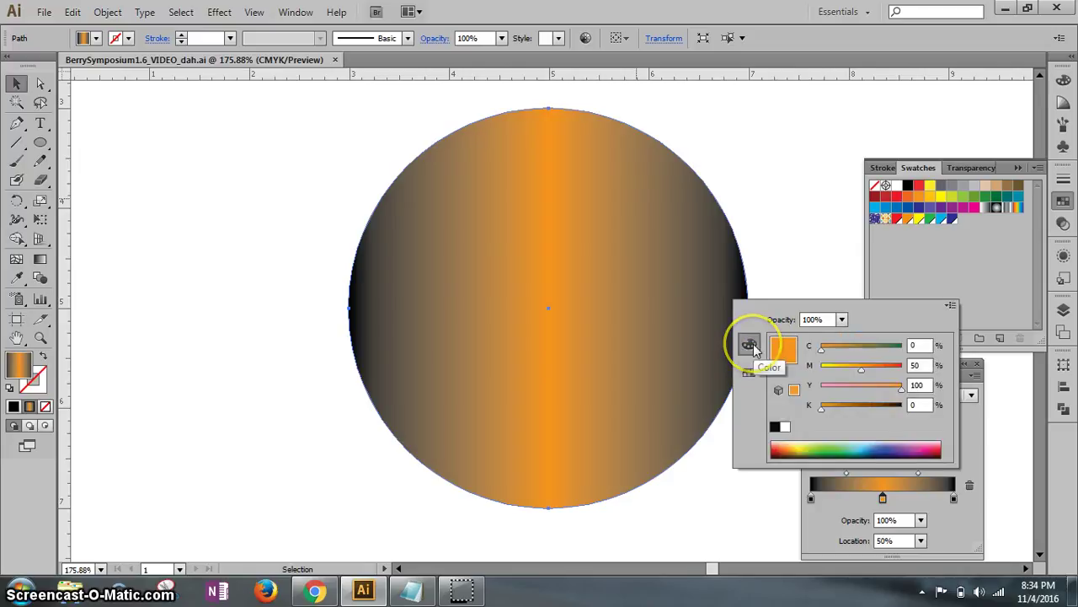
left_click(750, 371)
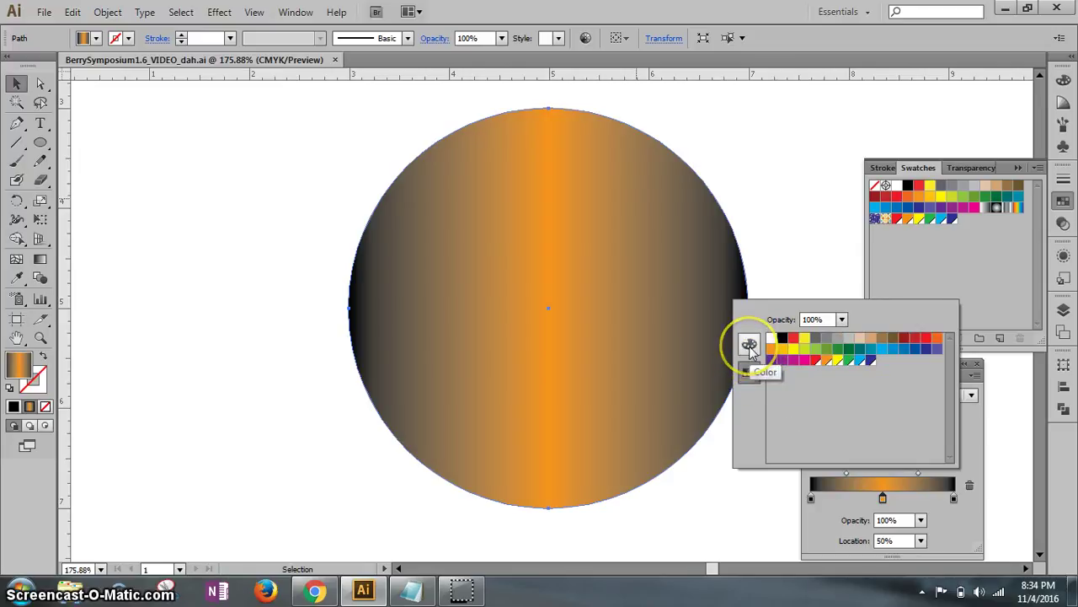
left_click(748, 346)
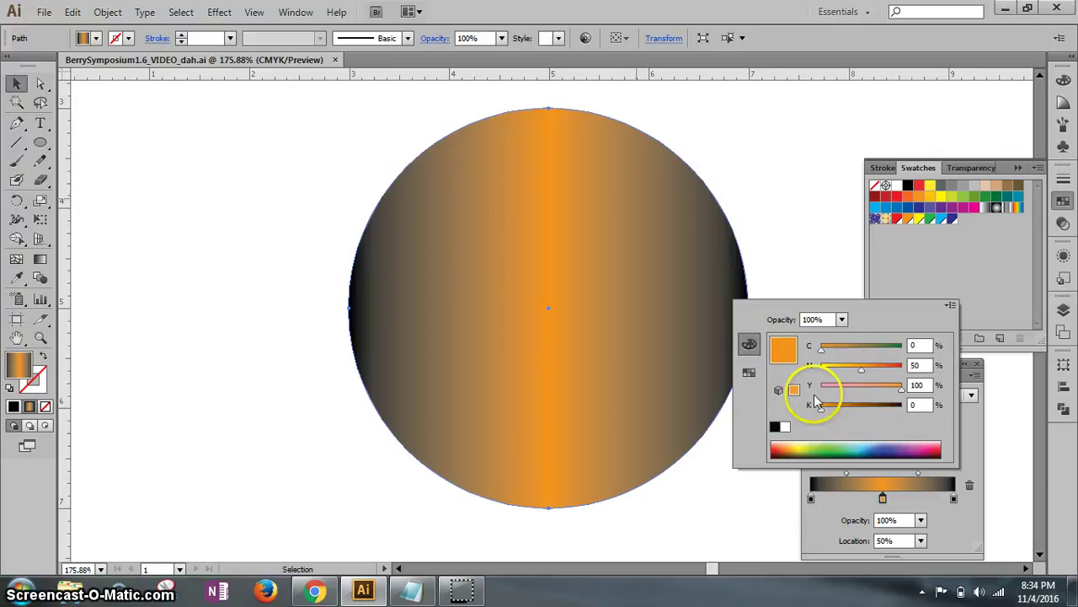
- Set the middle stop to C 5, M 95, Y 95, K 3, turning it red
left_click(922, 345)
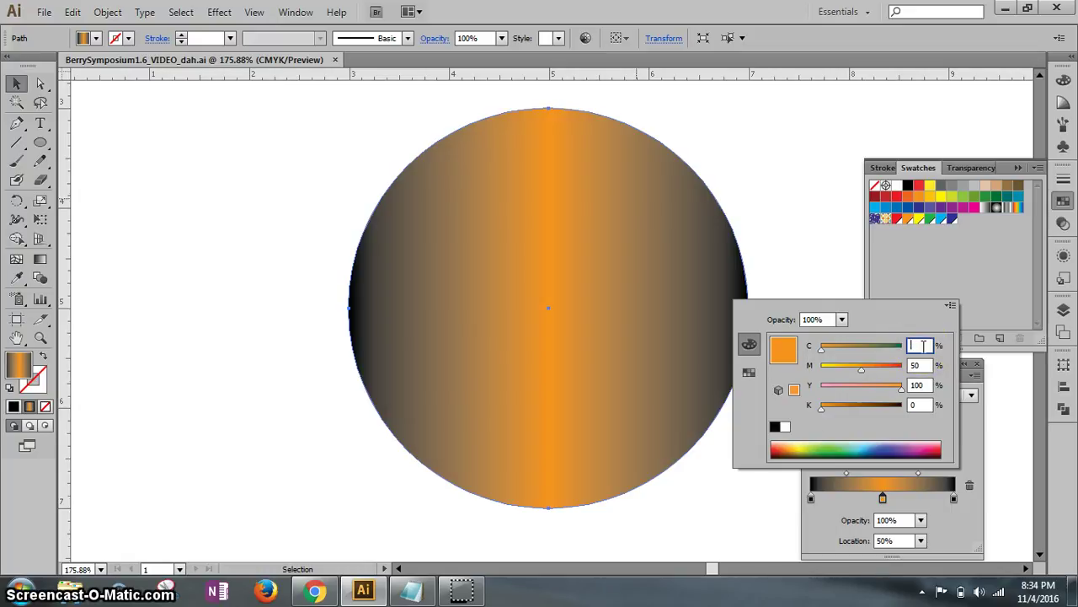
key("Tab")
type("95")
key("Tab")
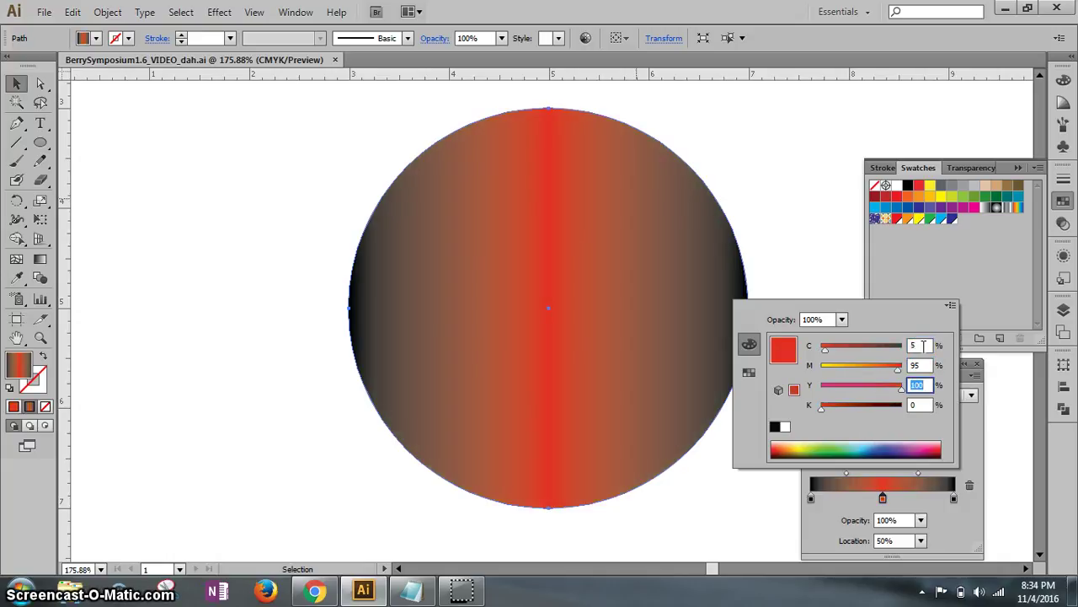
type("95")
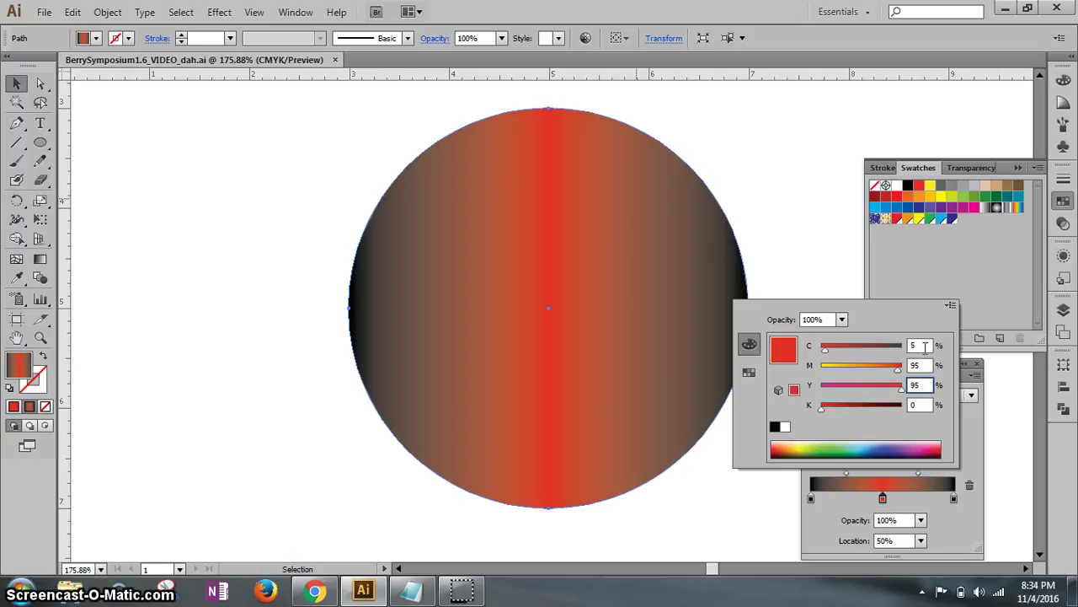
key("Tab")
type("3")
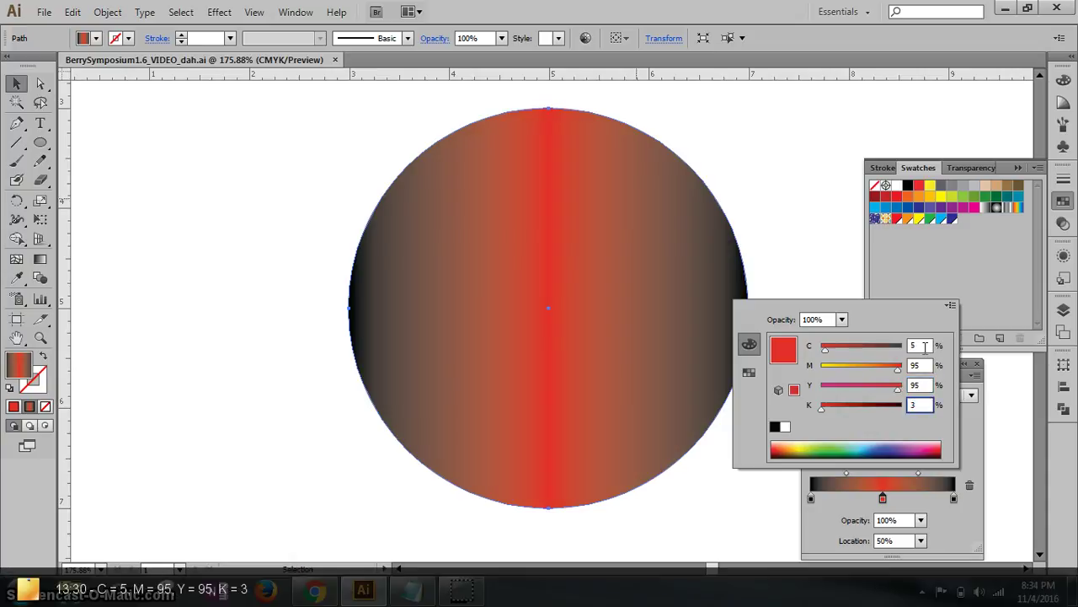
key("Return")
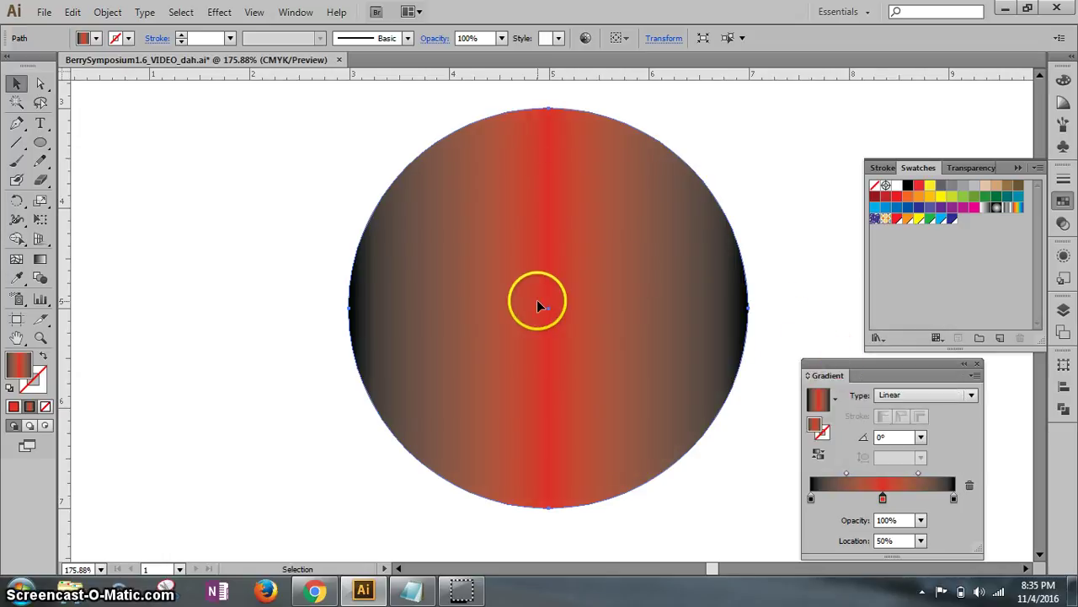
- Save the document, then bring up the Gradient panel's Type options
left_click(44, 12)
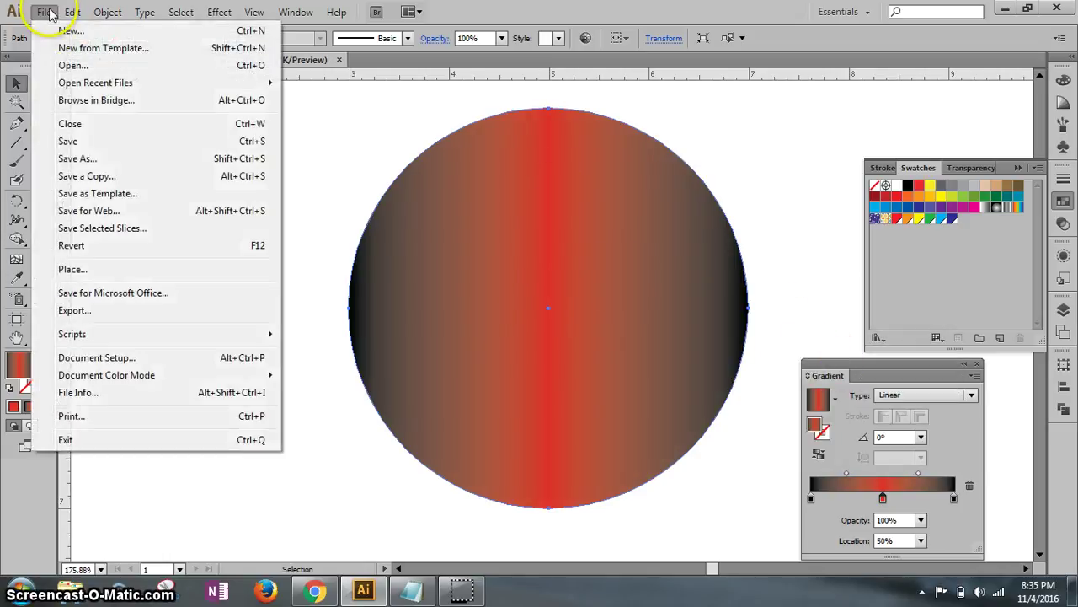
left_click(68, 143)
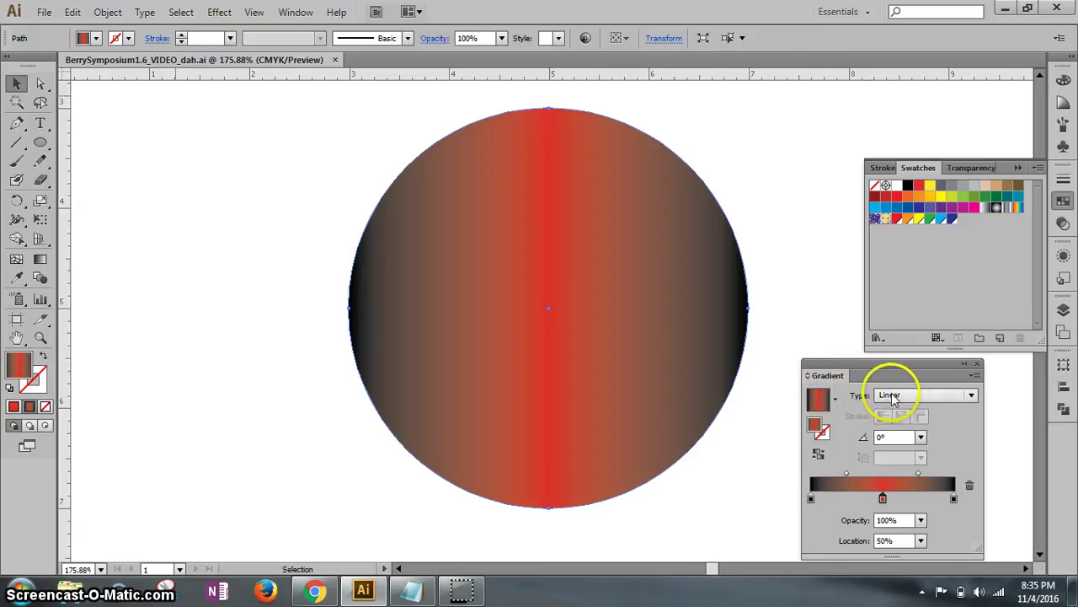
left_click(971, 396)
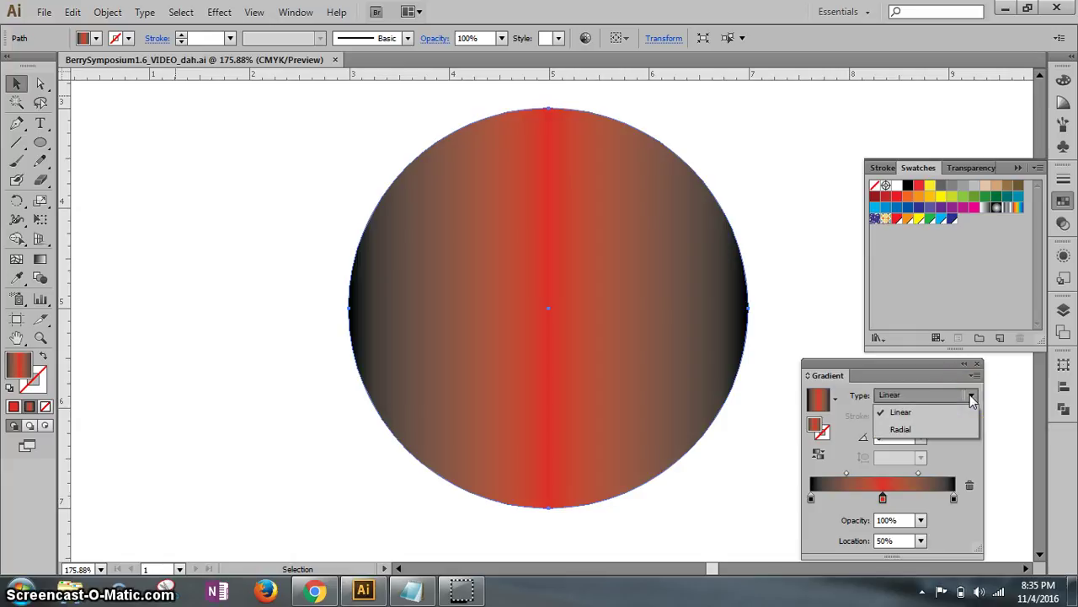
- Make the gradient radial and move its first midpoint to 87% location
left_click(917, 429)
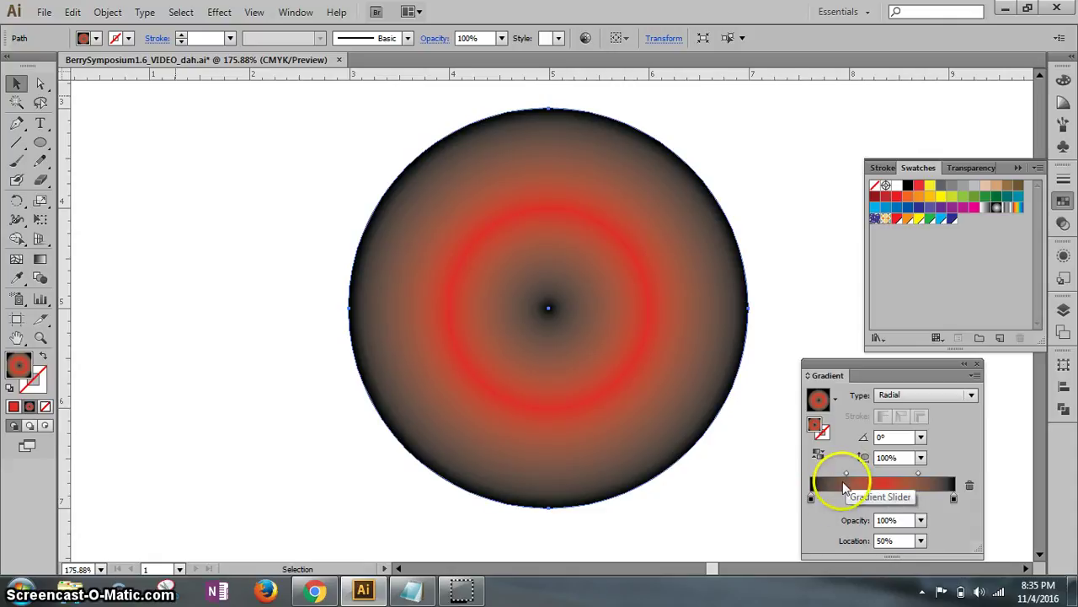
left_click(882, 498)
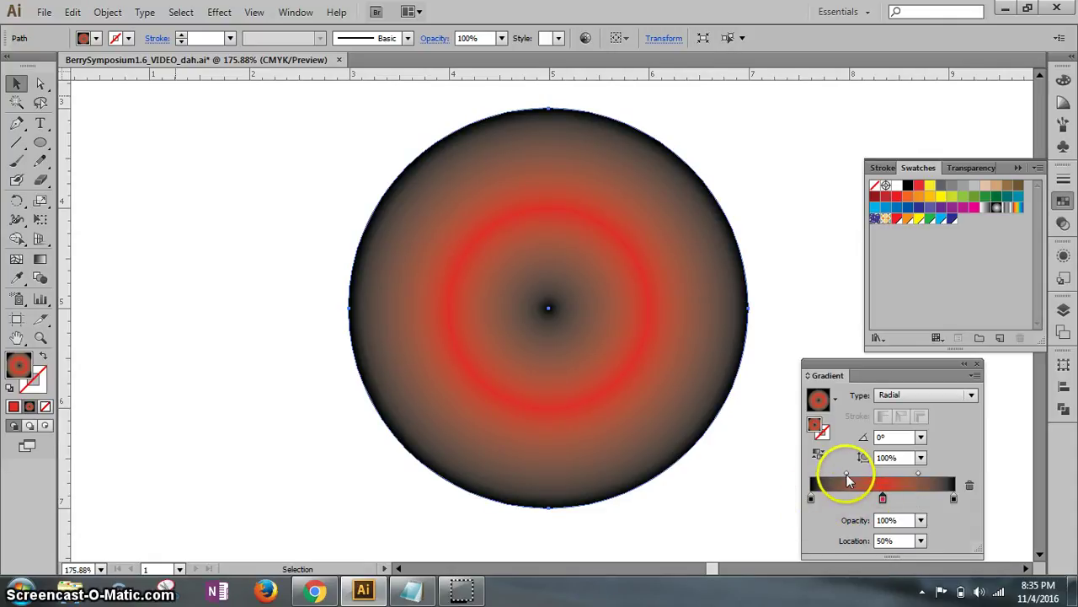
left_click(846, 473)
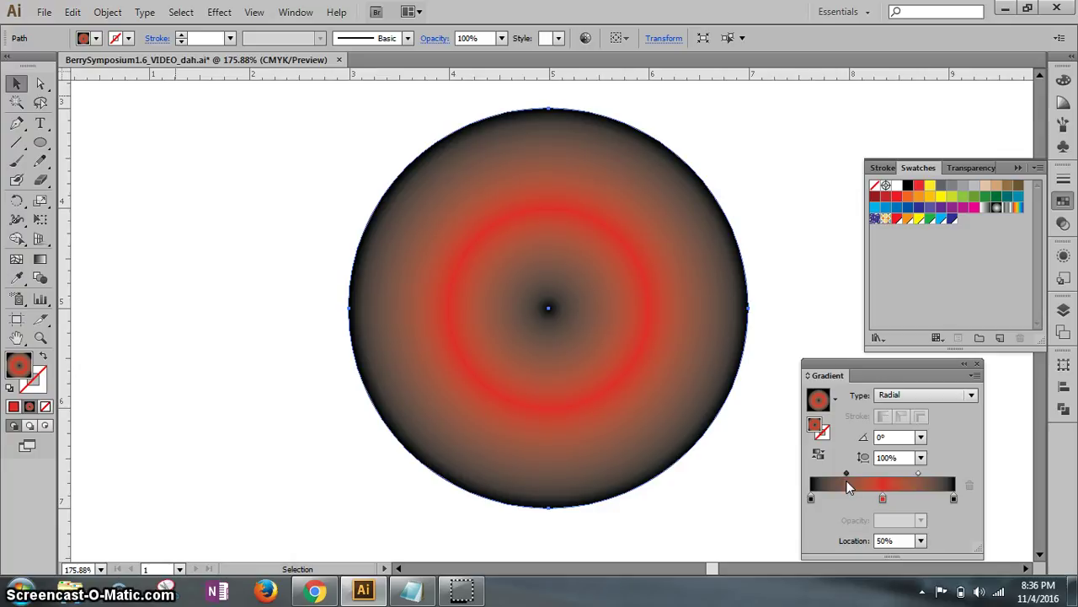
left_click(860, 496)
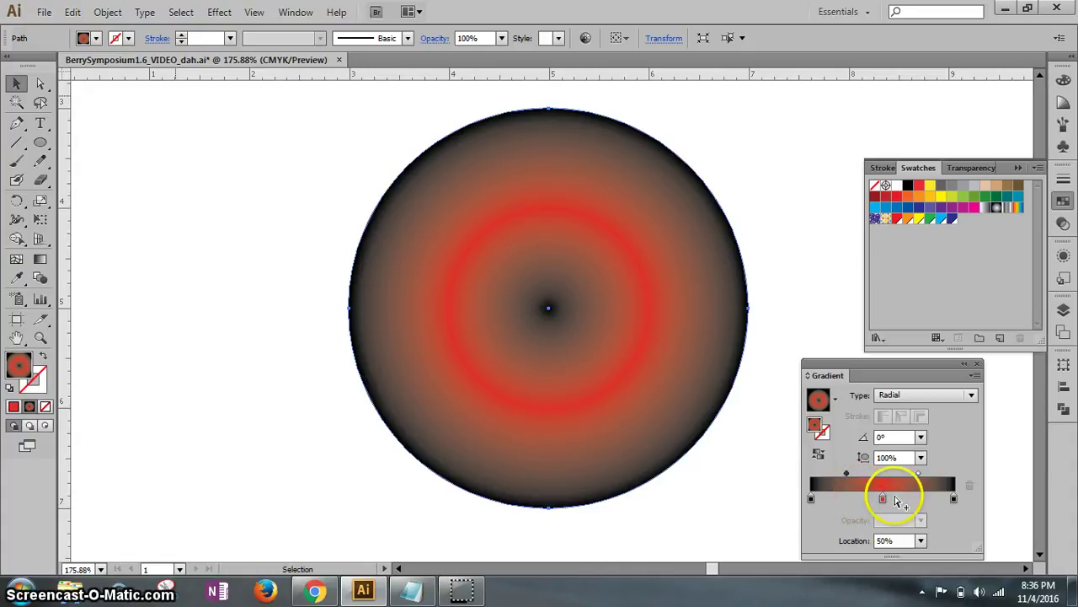
left_click(893, 540)
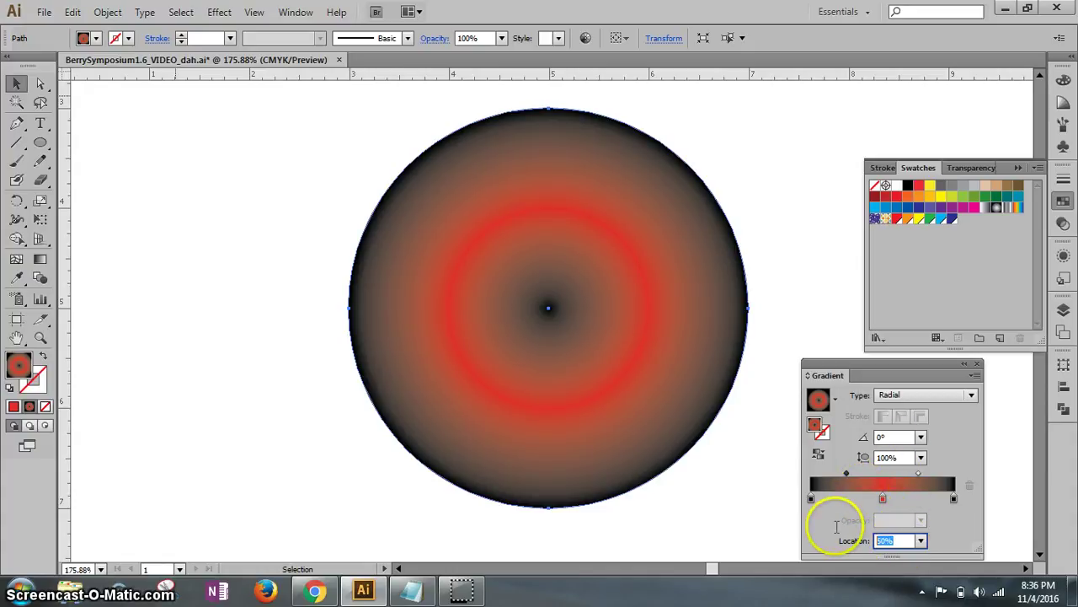
type("87")
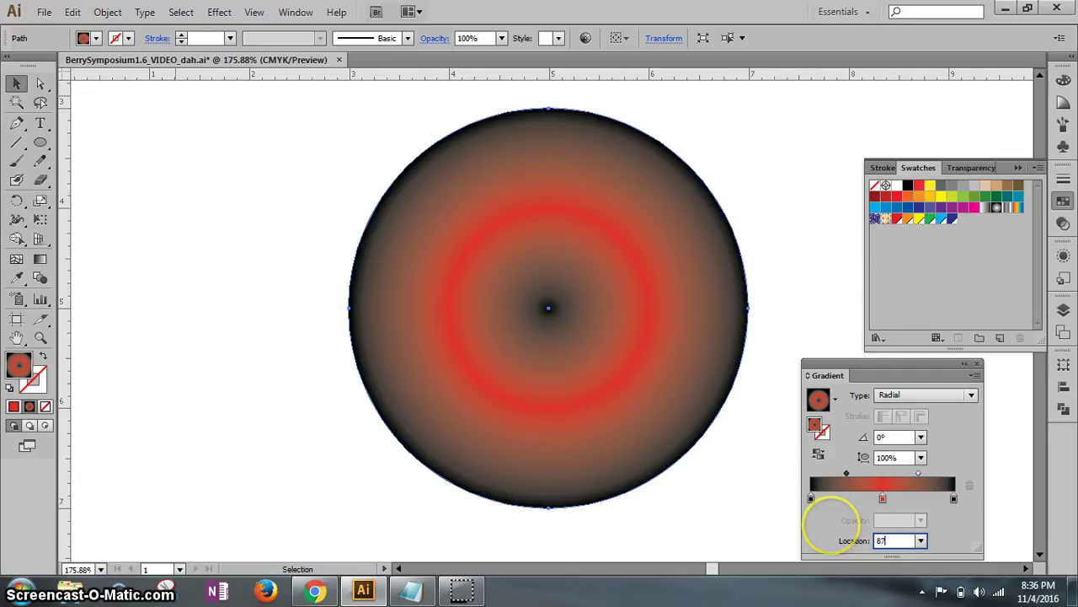
key("Return")
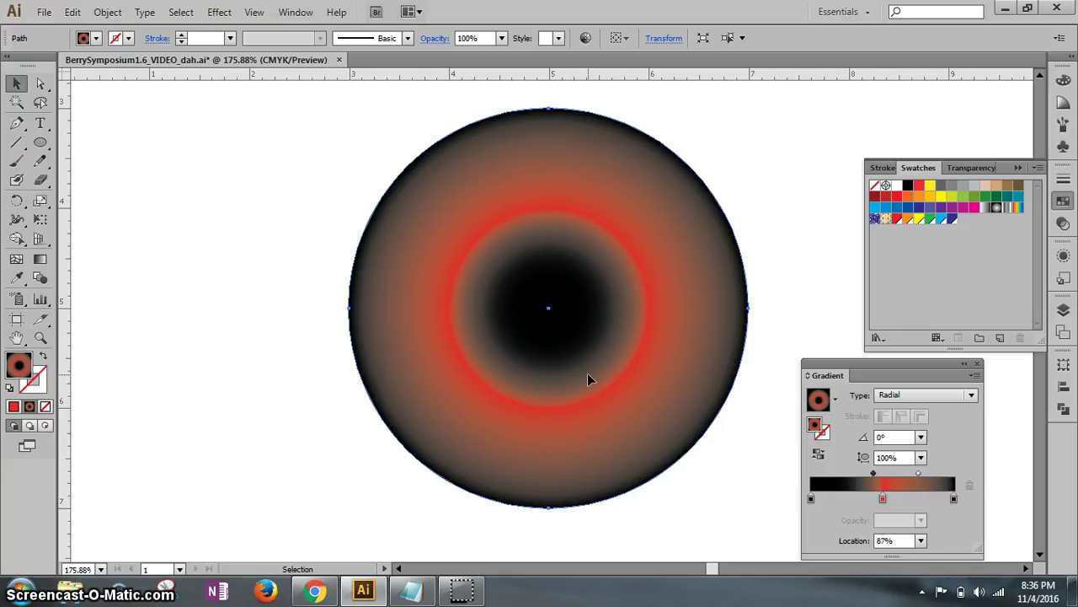
- Undo the 87% midpoint move, then redo it from the Edit menu
key("ctrl+z")
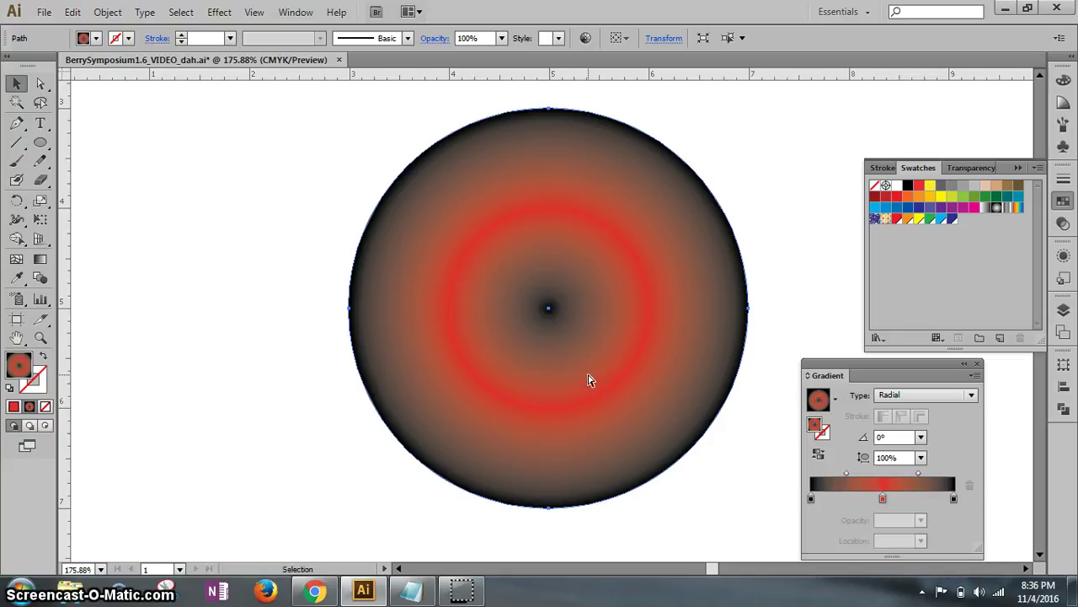
left_click(72, 12)
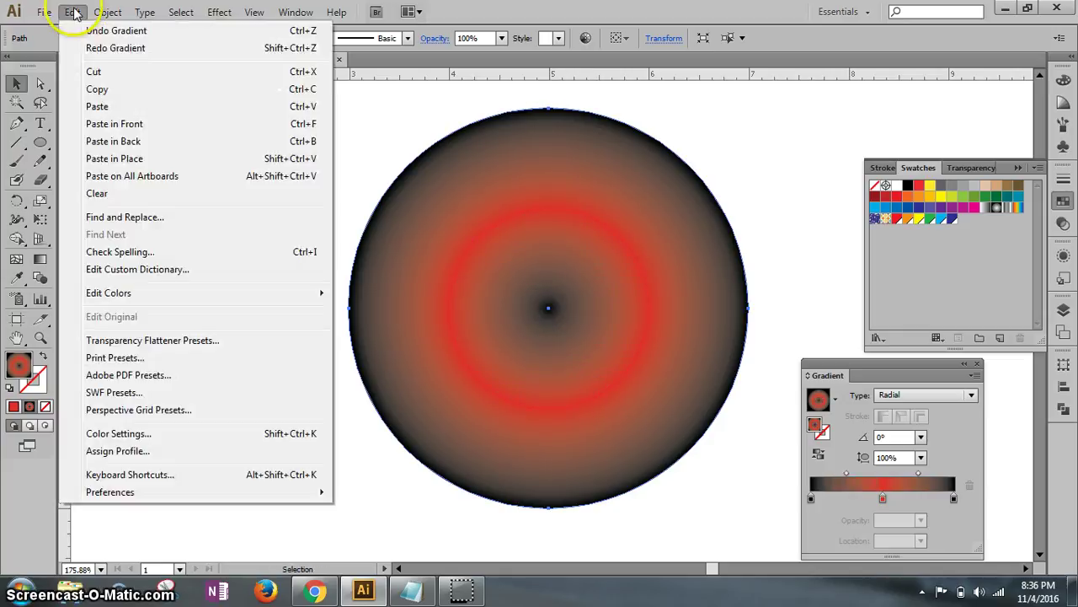
left_click(109, 51)
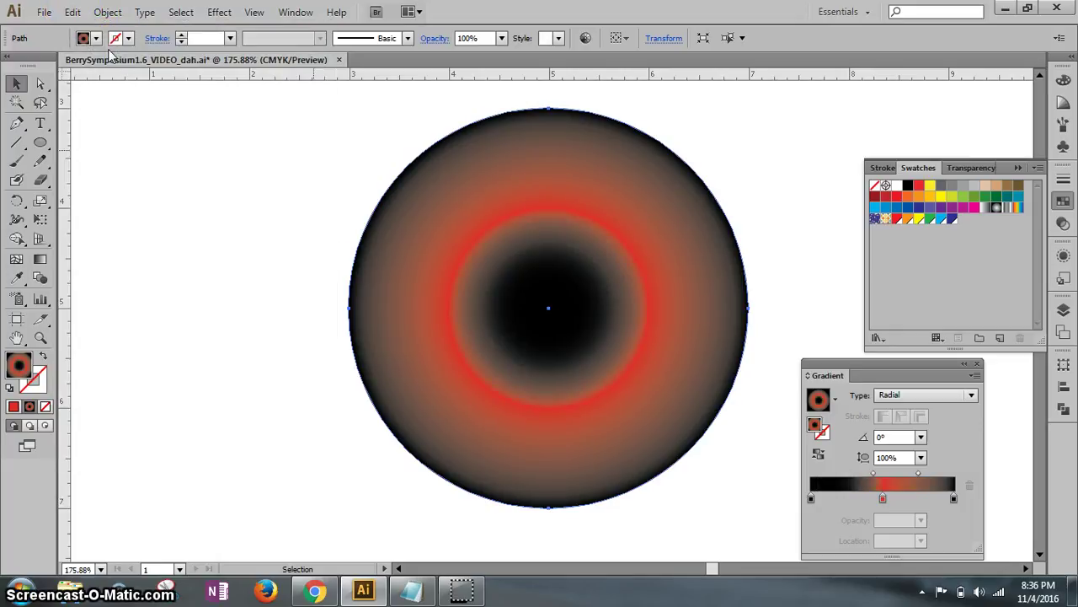